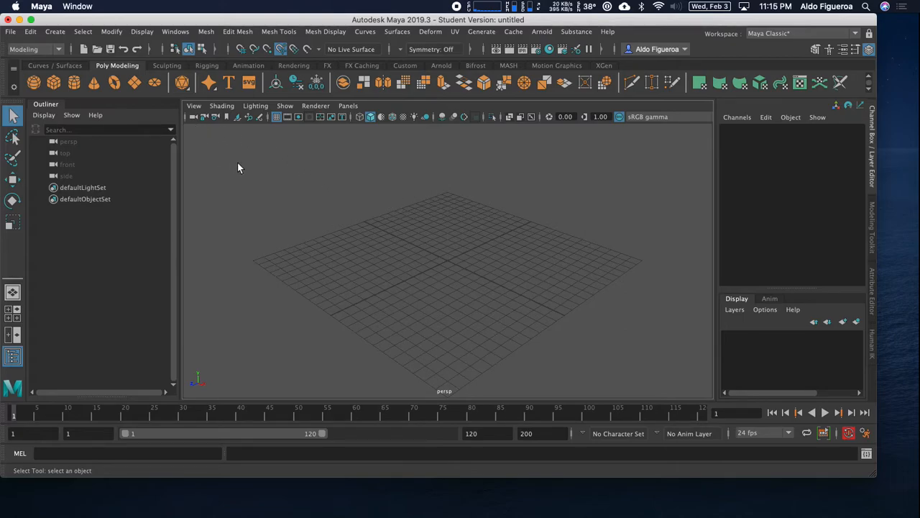
Set the current project to the SolarSystem S21 folder inside Art326.
left_click(10, 32)
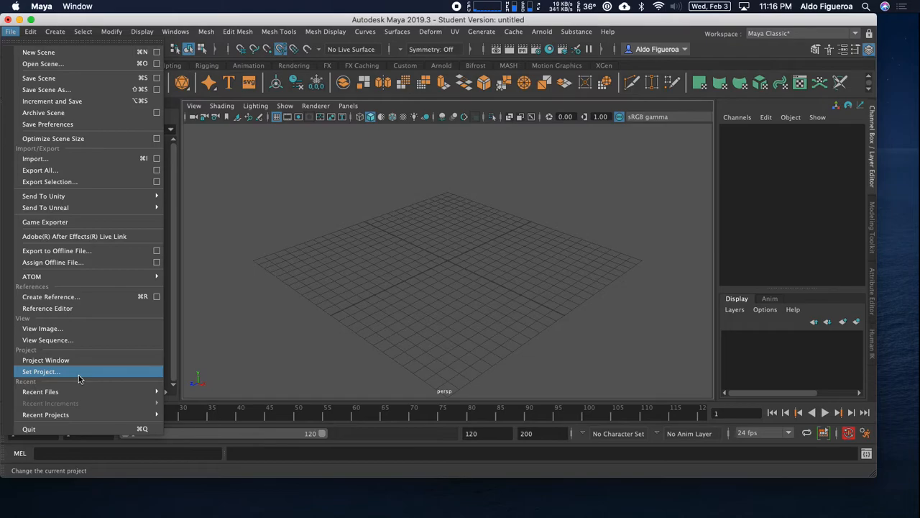
left_click(79, 372)
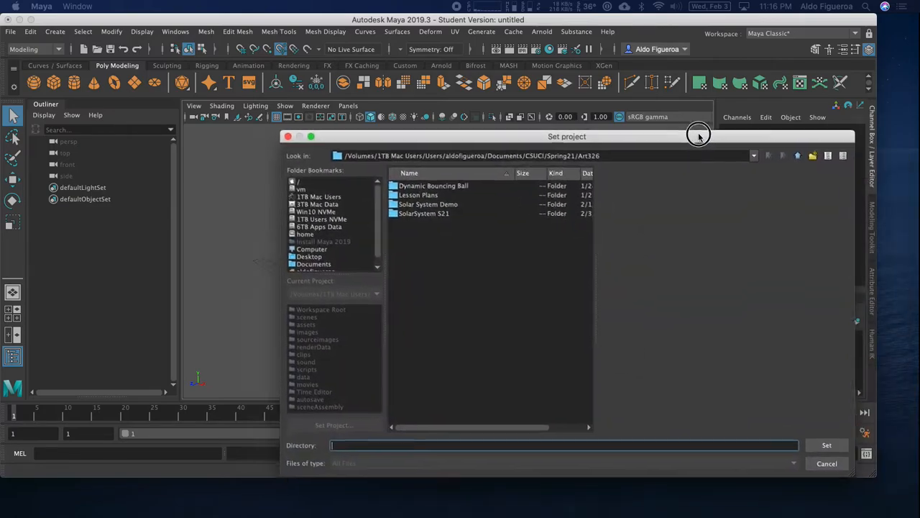
left_click_drag(698, 136, 526, 55)
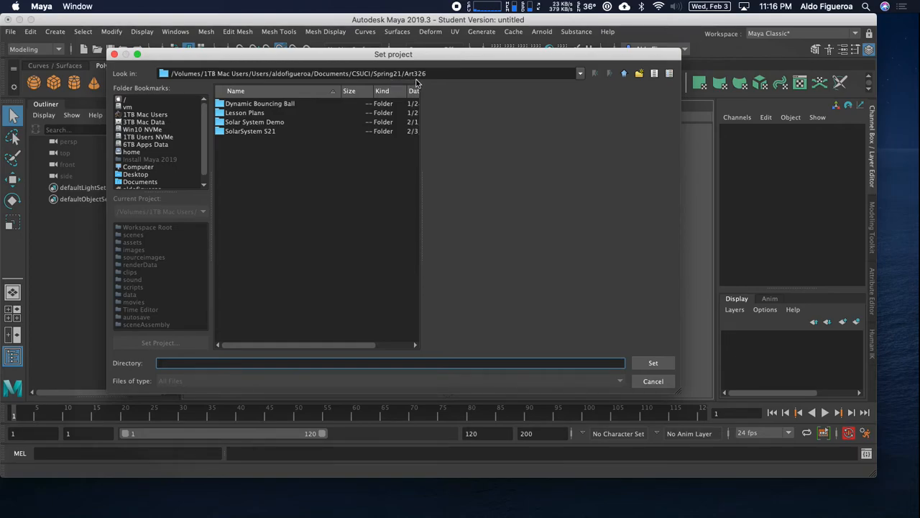
left_click(252, 132)
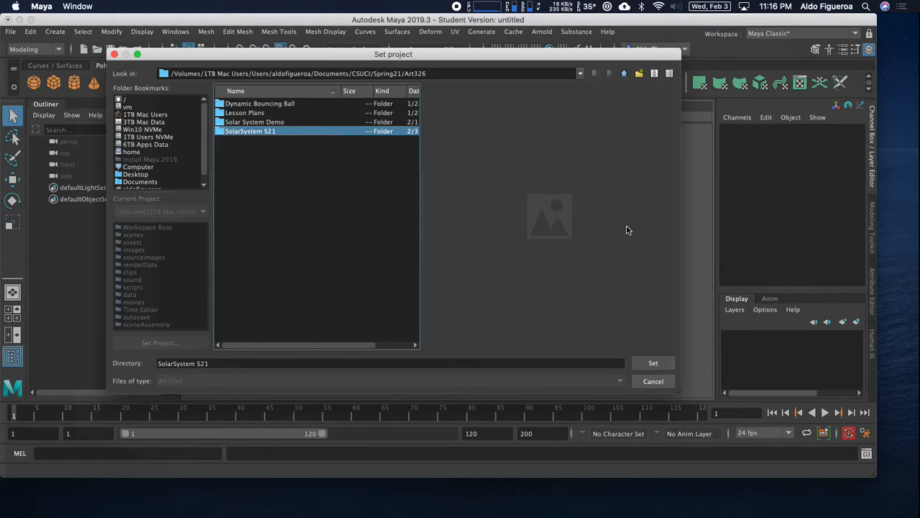
left_click(653, 363)
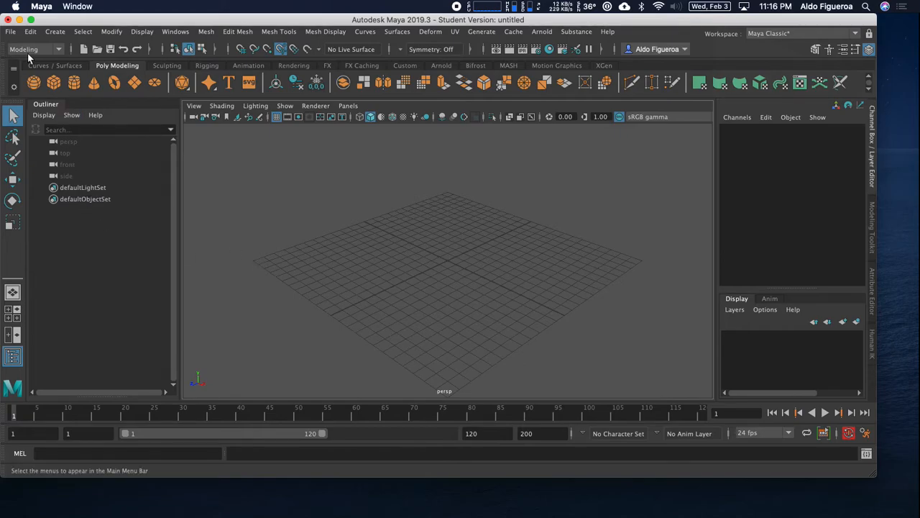
Open the scene Solar System Class Demo.mb from the project's scenes folder.
left_click(12, 34)
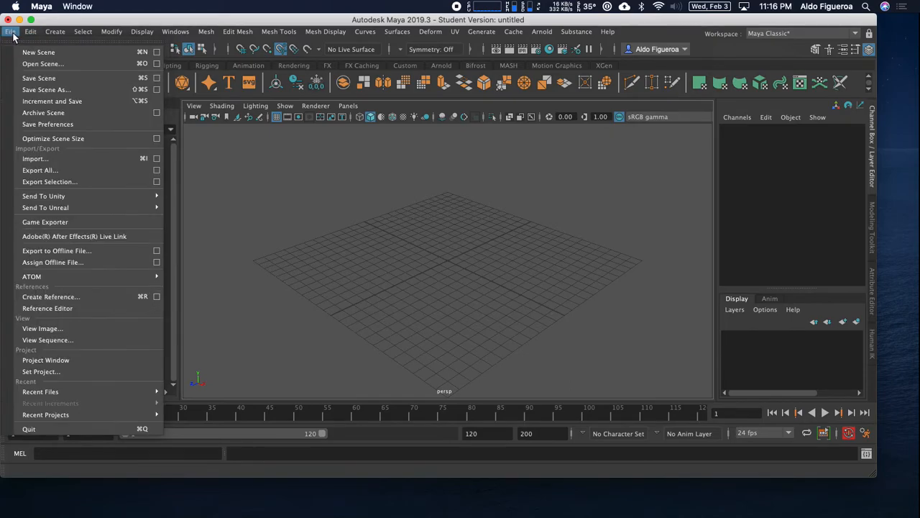
left_click(34, 65)
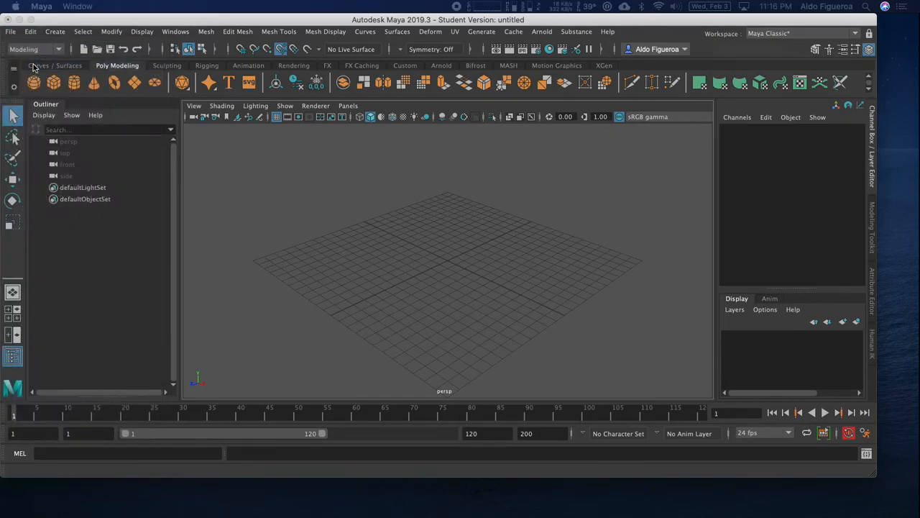
left_click_drag(917, 231, 434, 64)
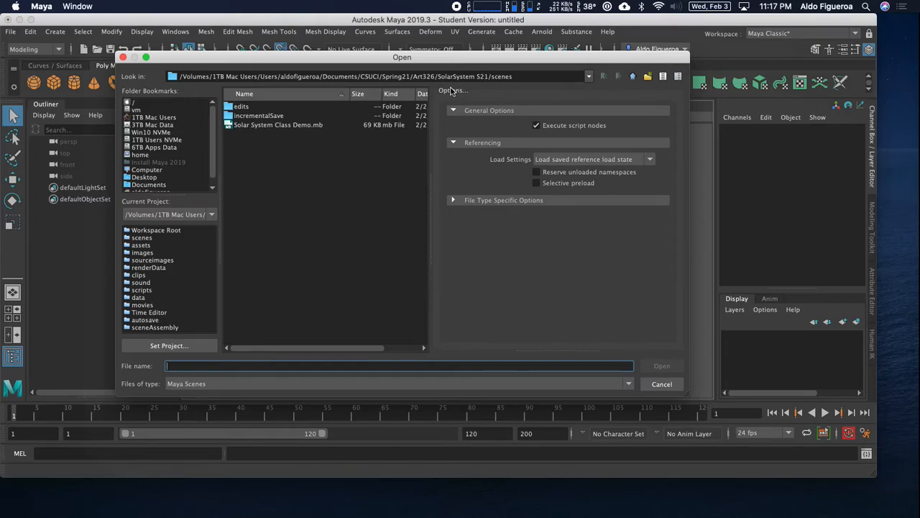
left_click(279, 127)
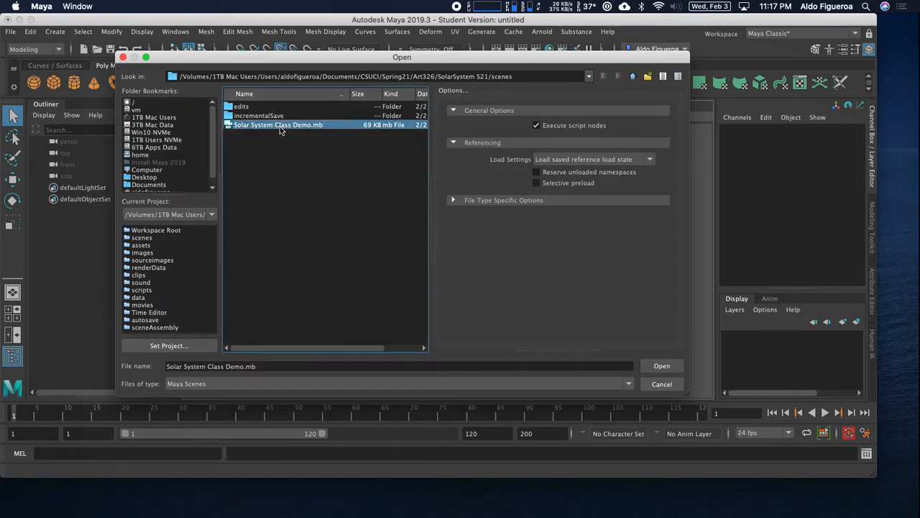
left_click(662, 366)
Orbit to view the whole solar system, play the orbit animation briefly, and return to frame 1.
left_click(464, 260)
left_click(436, 286)
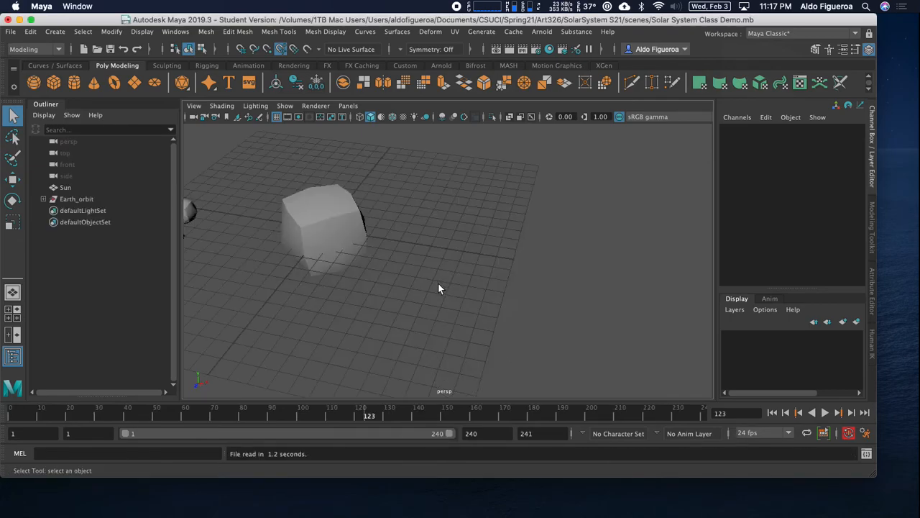
left_click_drag(444, 278, 539, 272, "alt")
left_click(825, 413)
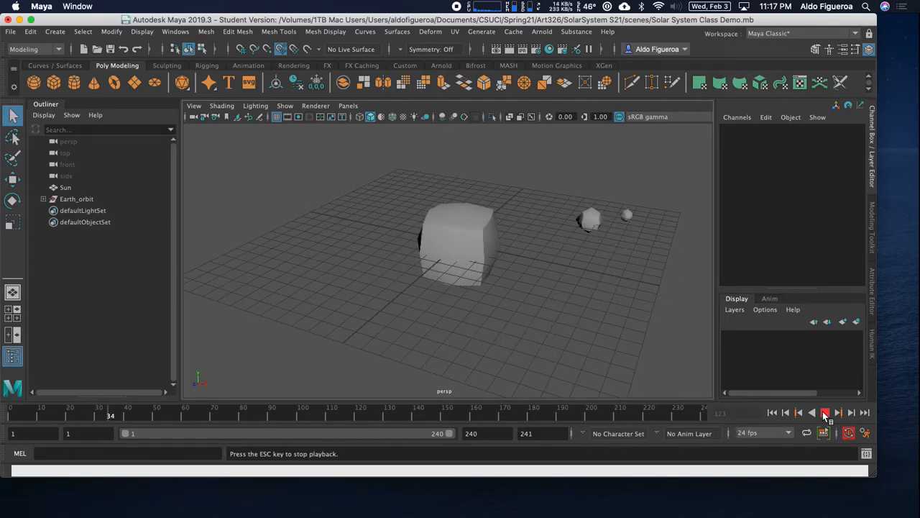
left_click(825, 412)
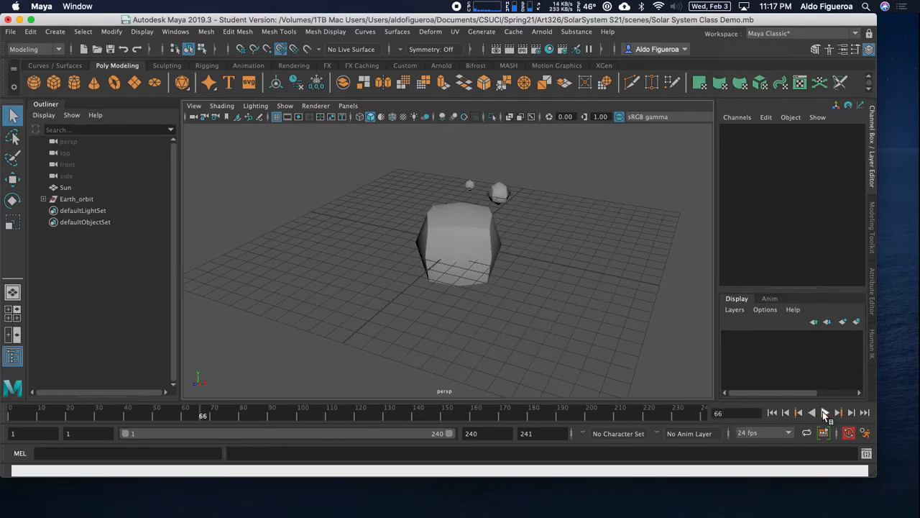
left_click(772, 412)
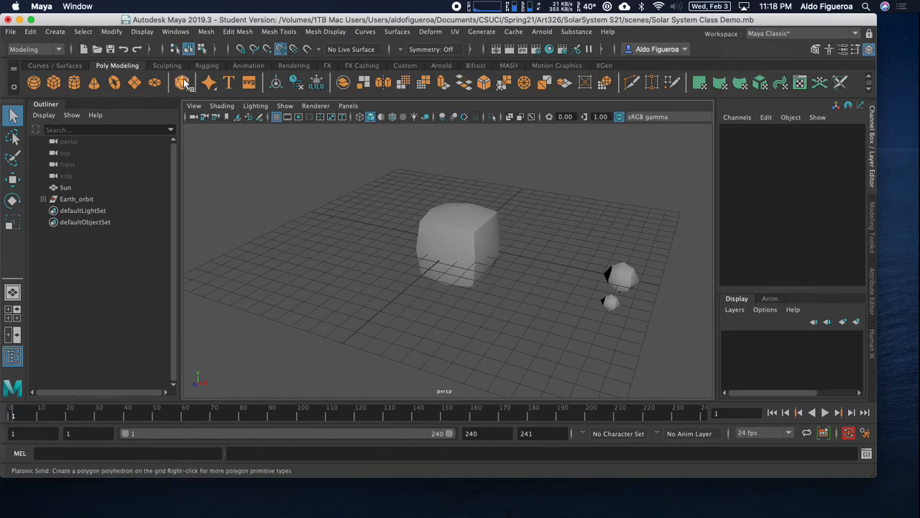
Open the Hypershade, then reposition and resize its window so all its panels fit on screen.
left_click(177, 31)
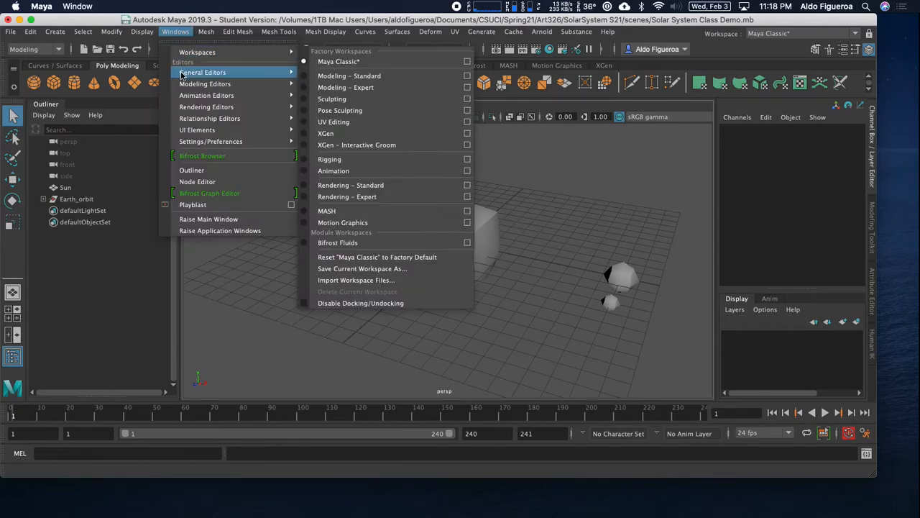
mouse_move(193, 109)
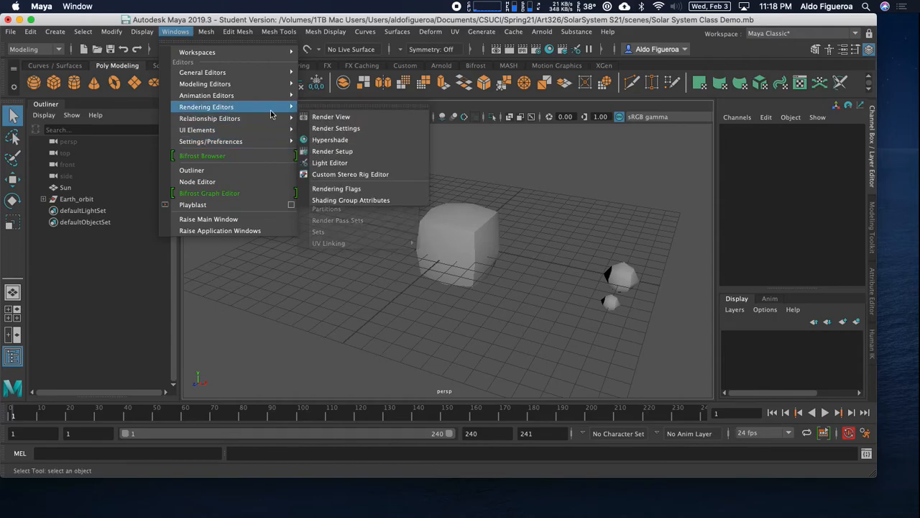
left_click(350, 141)
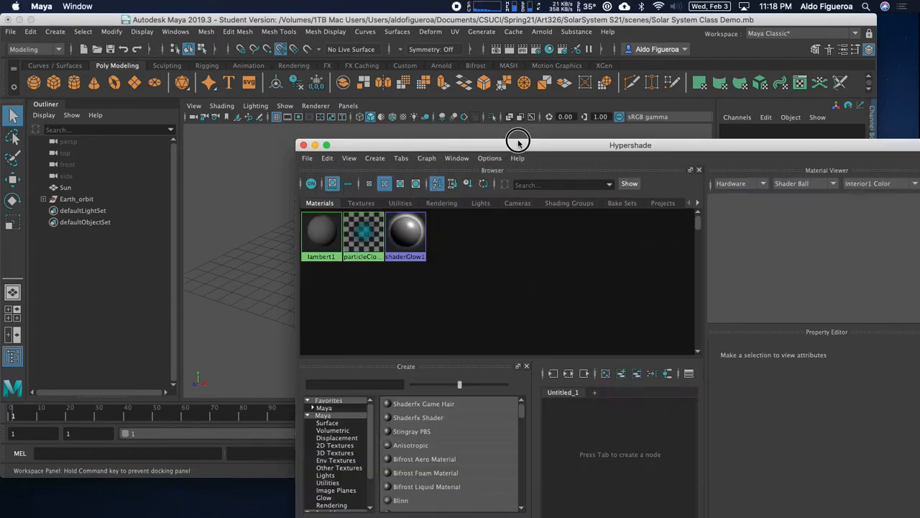
left_click_drag(523, 140, 303, 38)
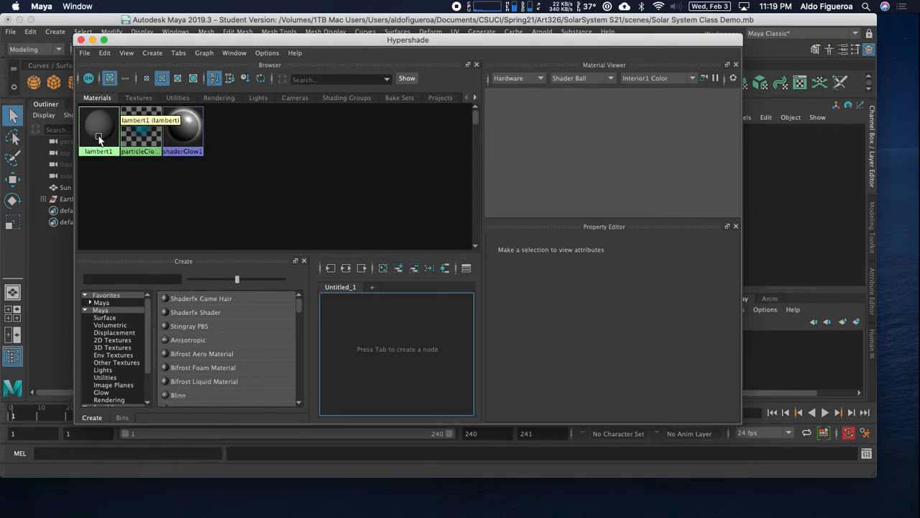
left_click_drag(208, 40, 365, 105)
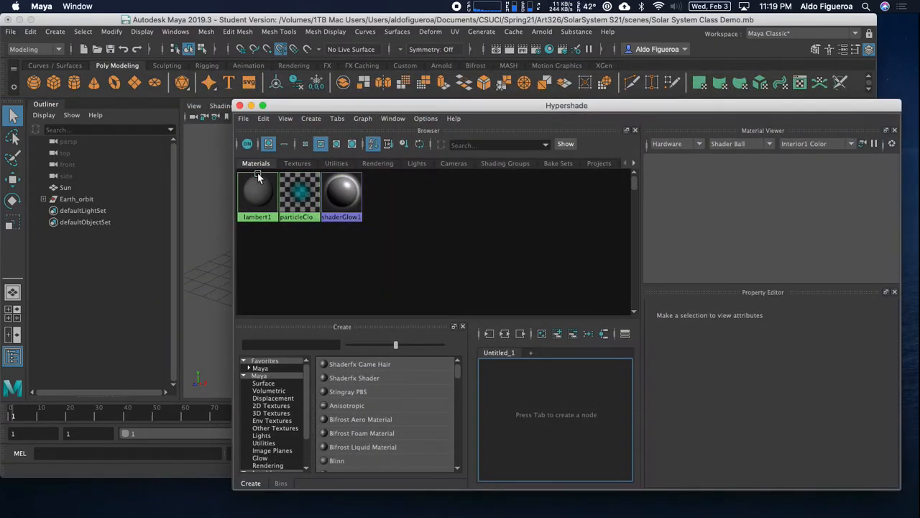
left_click_drag(305, 106, 307, 345)
left_click_drag(509, 342, 388, 46)
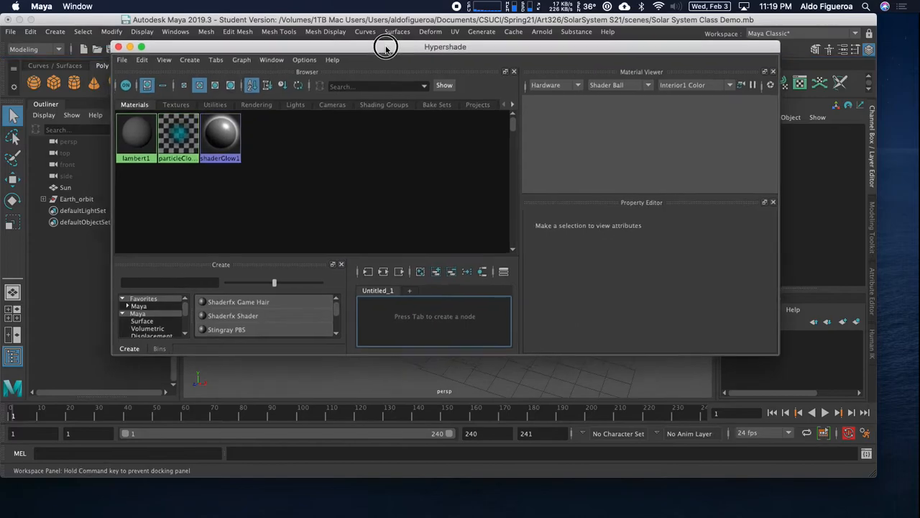
left_click_drag(269, 354, 273, 436)
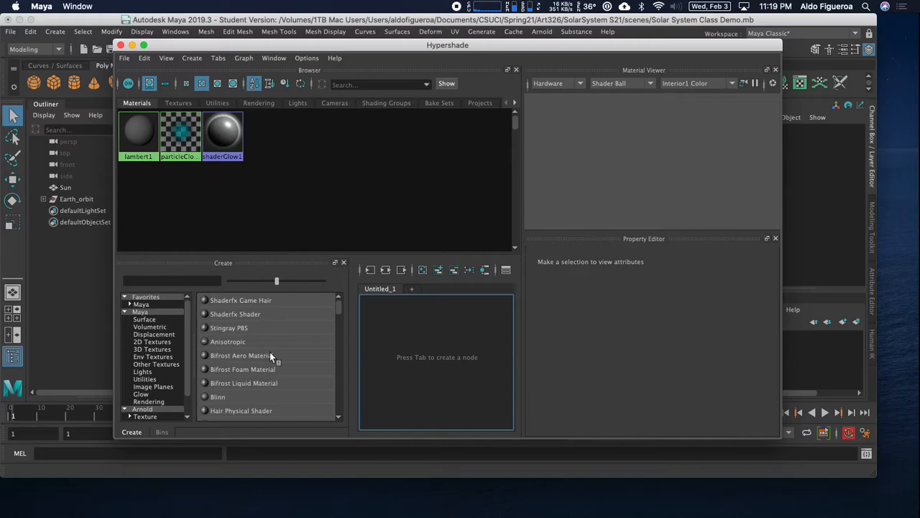
Create a new Lambert material from the Maya Surface shaders in the Hypershade.
left_click(150, 312)
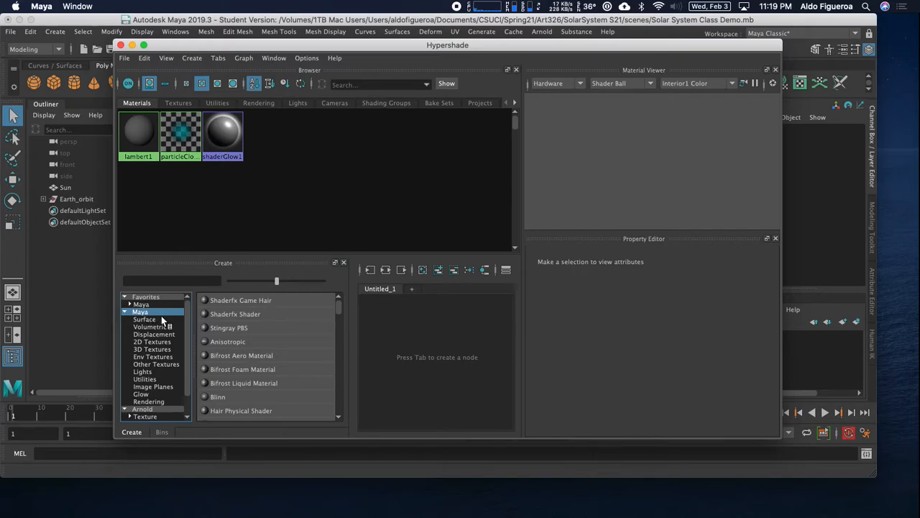
left_click(151, 319)
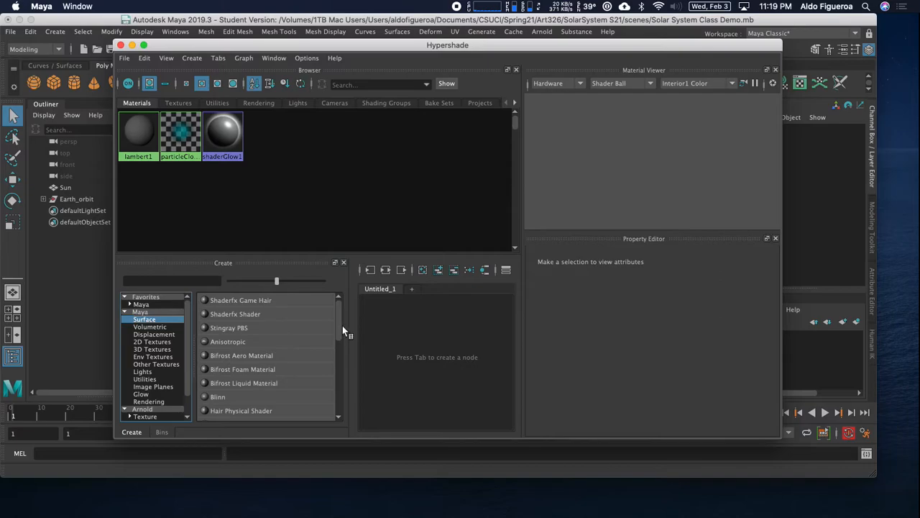
left_click_drag(341, 325, 339, 328)
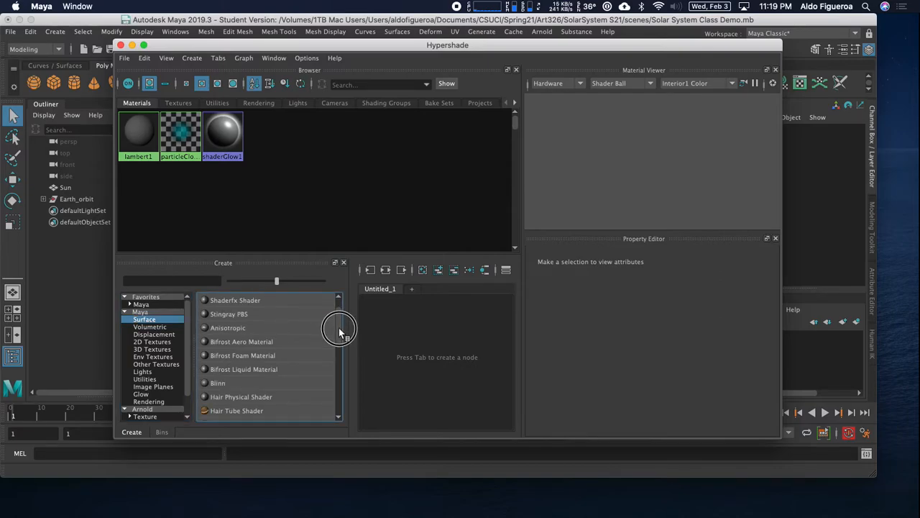
left_click_drag(340, 331, 343, 362)
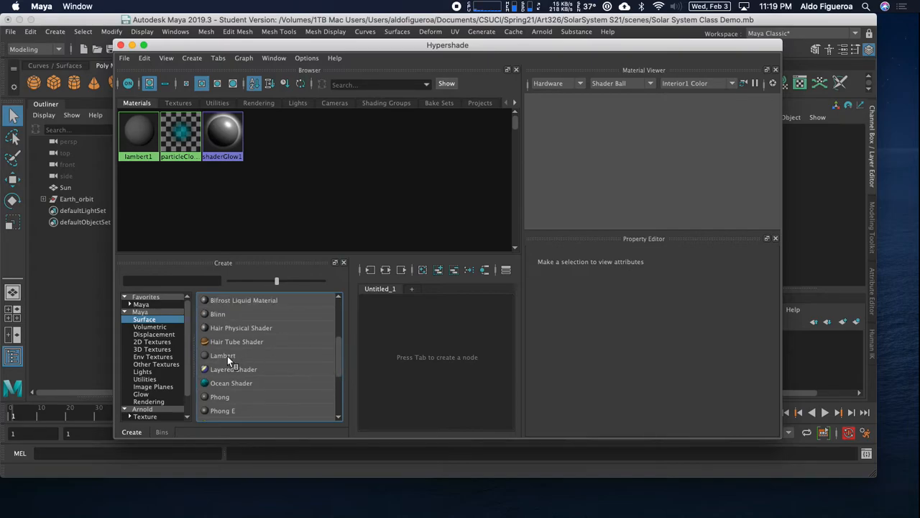
left_click_drag(231, 355, 224, 356)
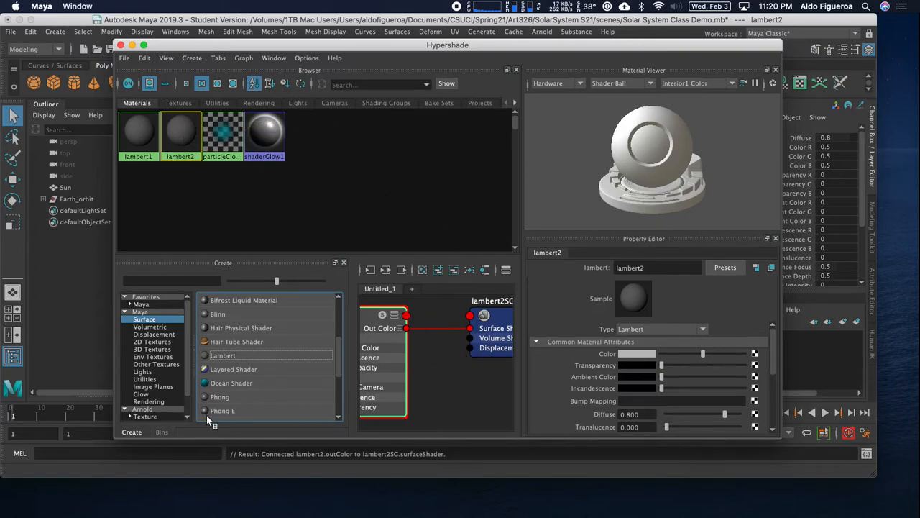
Widen the Hypershade window and show the new Lambert and its shading group node side by side in the graph.
left_click_drag(115, 421, 35, 420)
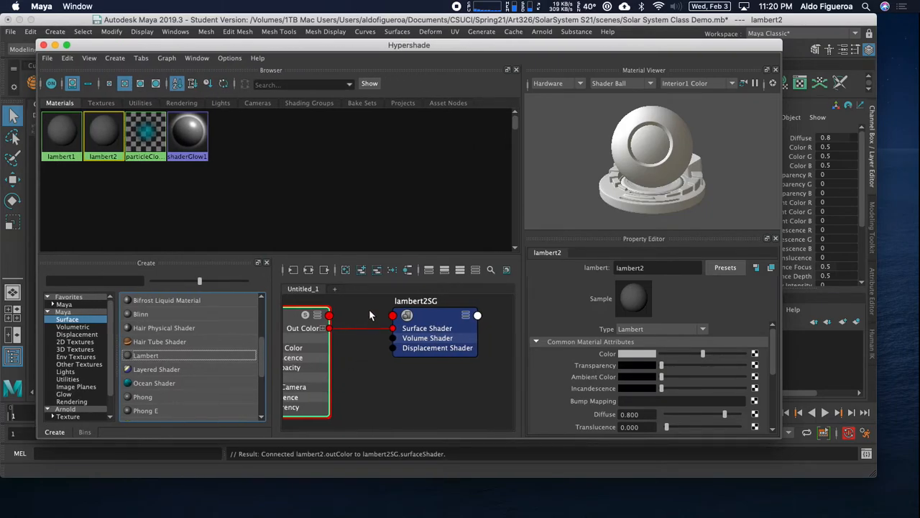
left_click_drag(298, 326, 348, 325)
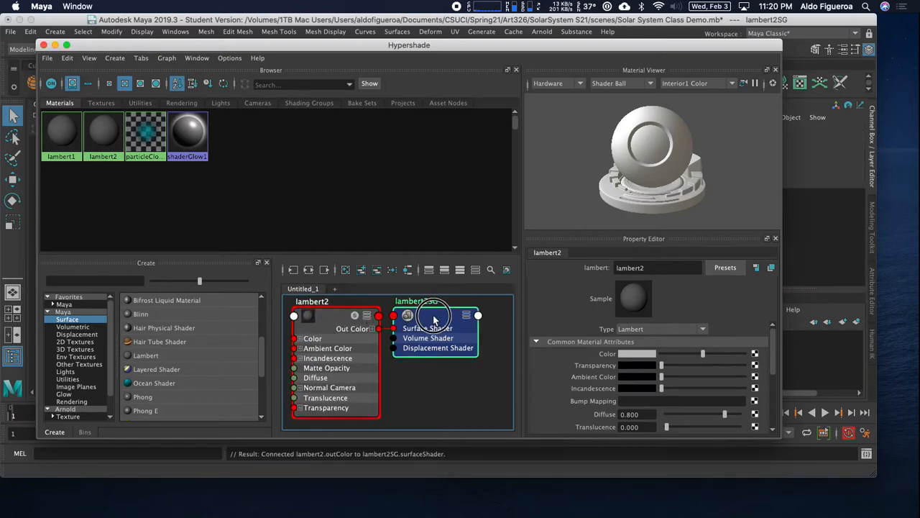
left_click_drag(430, 322, 440, 322)
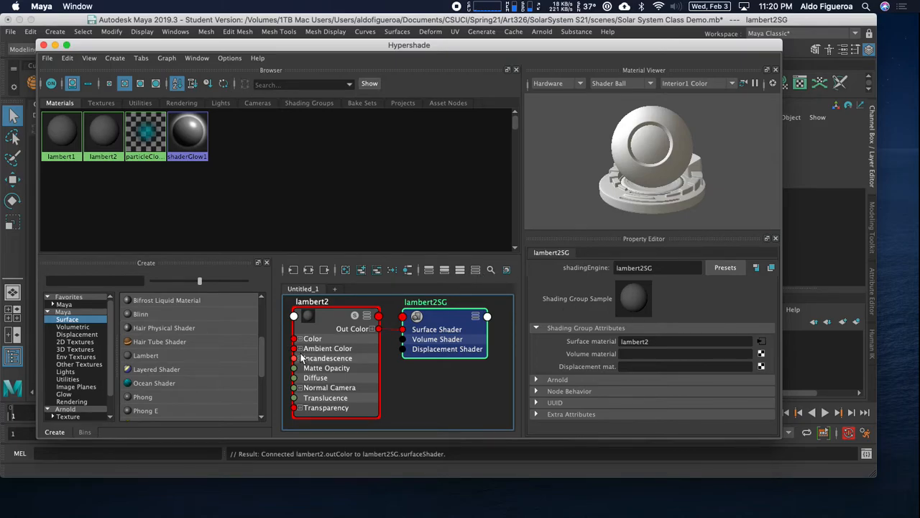
Select the new Lambert material and rename it lambert2_Sun.
left_click(101, 137)
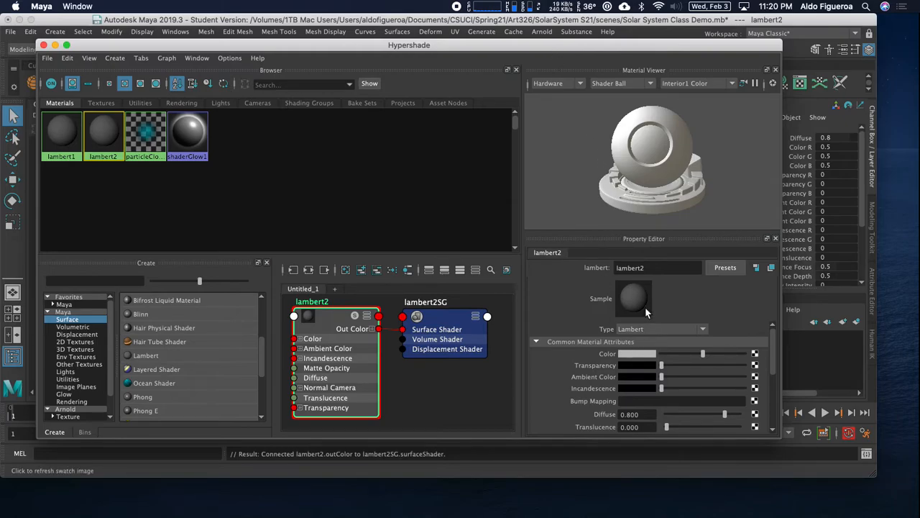
mouse_move(460, 50)
left_mouse_down()
mouse_move(477, 42)
mouse_move(476, 57)
left_mouse_up()
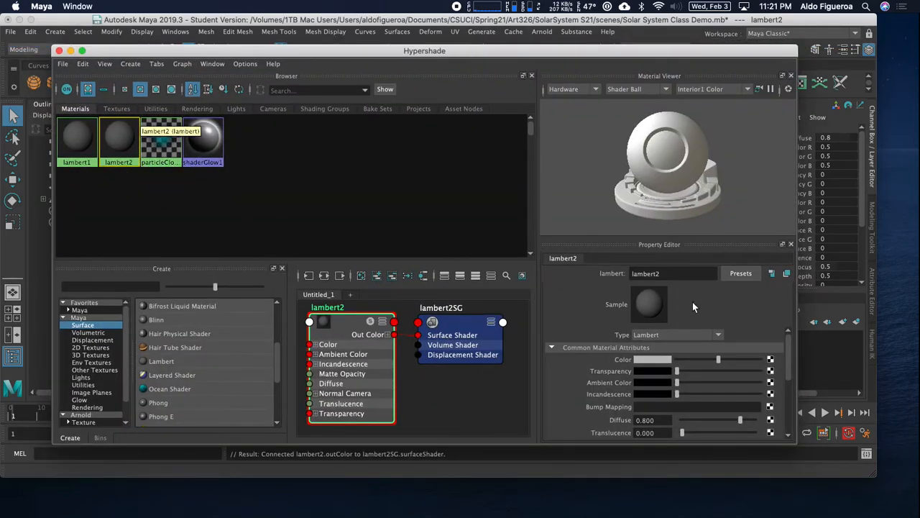
left_click(665, 274)
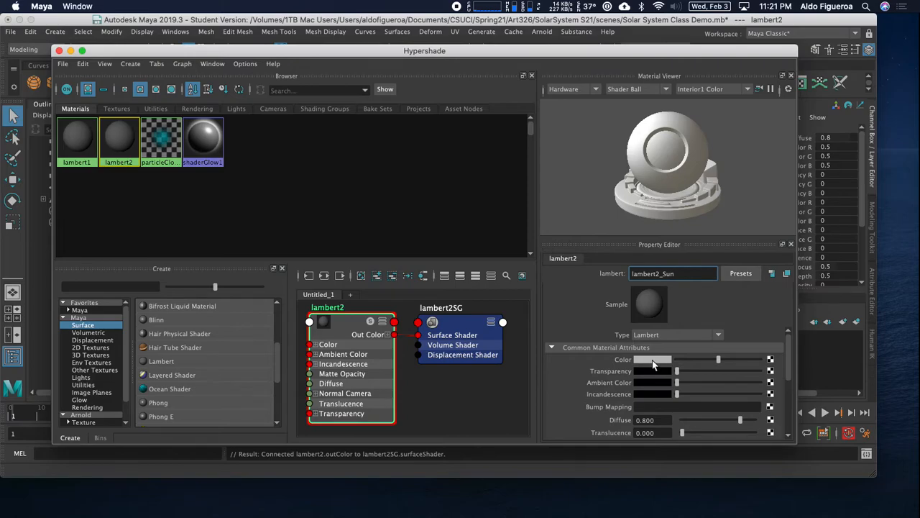
Set the Sun material's color to a dark yellow of about R 0.471, G 0.398, B 0.018.
left_click(653, 362)
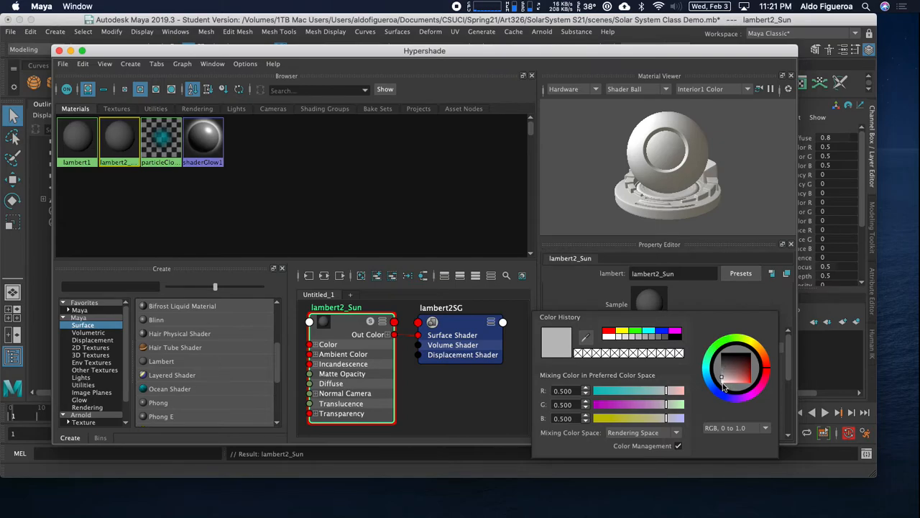
mouse_move(723, 380)
left_mouse_down()
mouse_move(717, 390)
mouse_move(704, 351)
mouse_move(709, 382)
left_mouse_up()
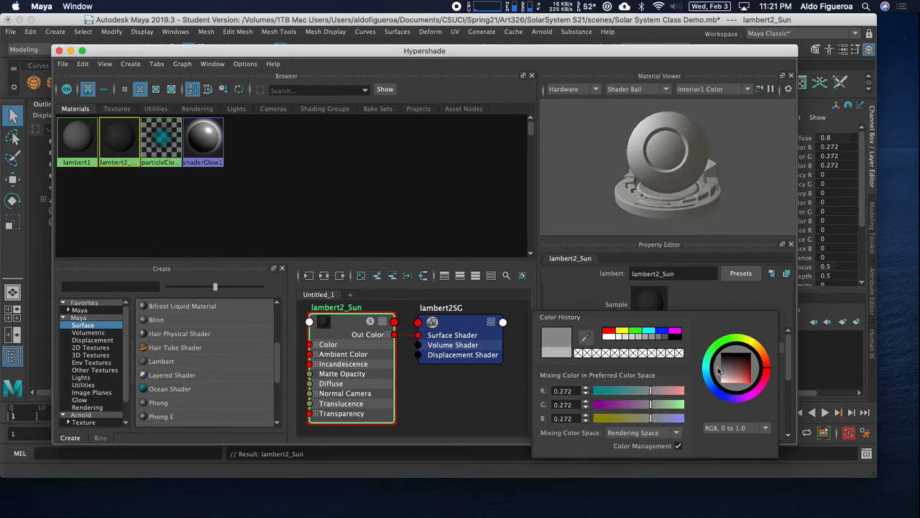
left_click_drag(767, 367, 755, 342)
left_click_drag(719, 371, 748, 380)
left_click_drag(748, 377, 749, 378)
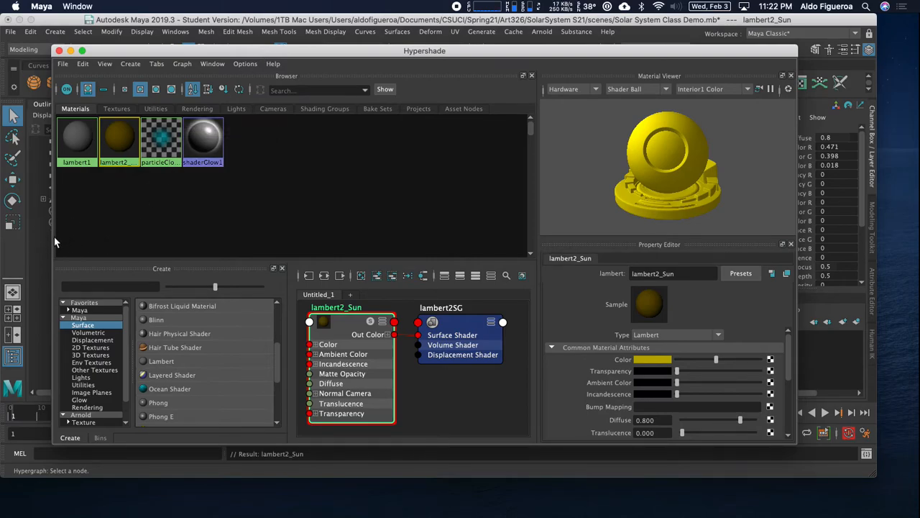
Make room around the Hypershade to expose the viewport and assign the lambert2_Sun material to the Sun object.
left_click_drag(49, 240, 256, 250)
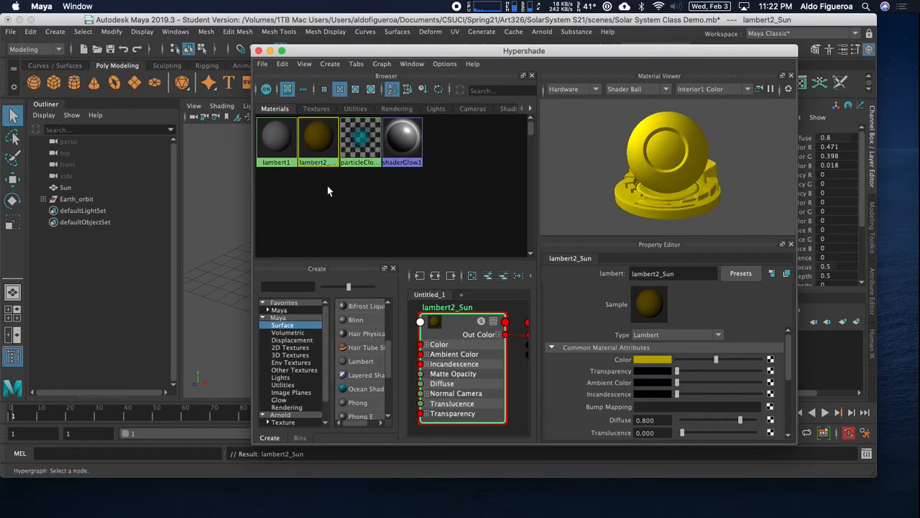
left_click_drag(378, 51, 511, 96)
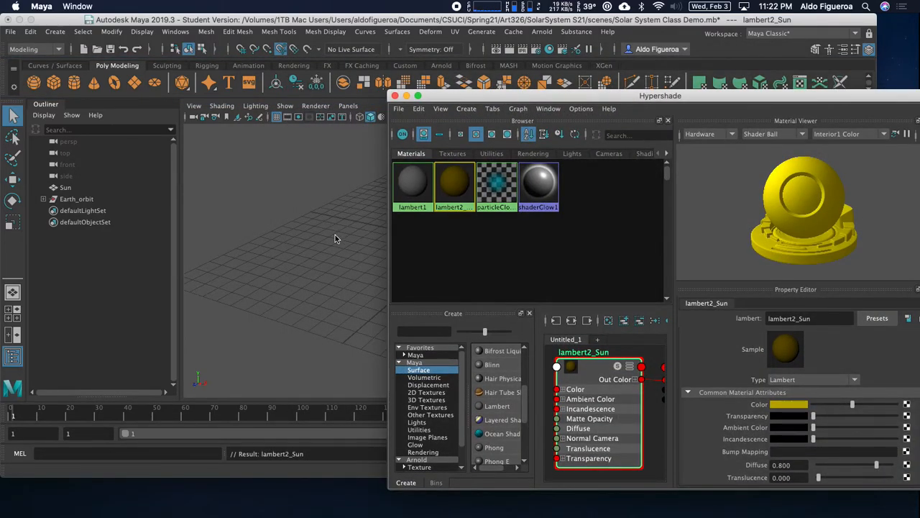
middle_click_drag(345, 253, 208, 255, "alt")
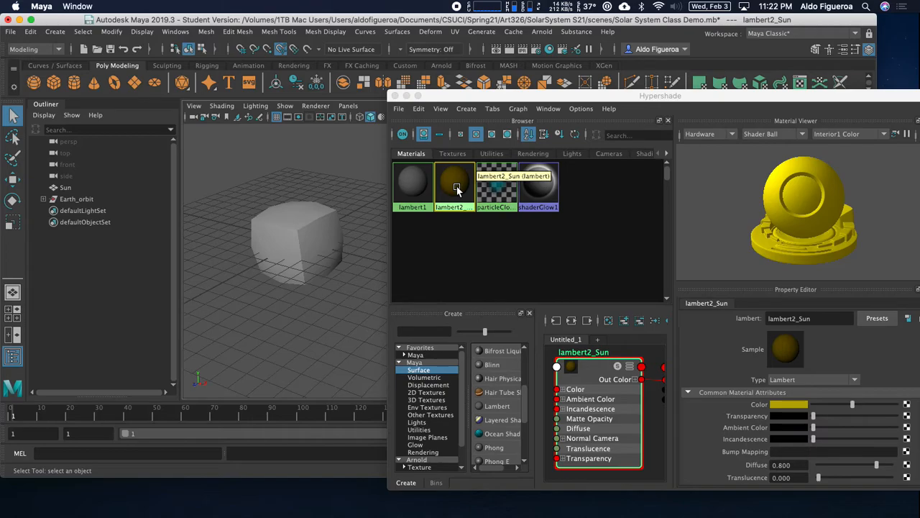
left_click_drag(457, 186, 293, 228)
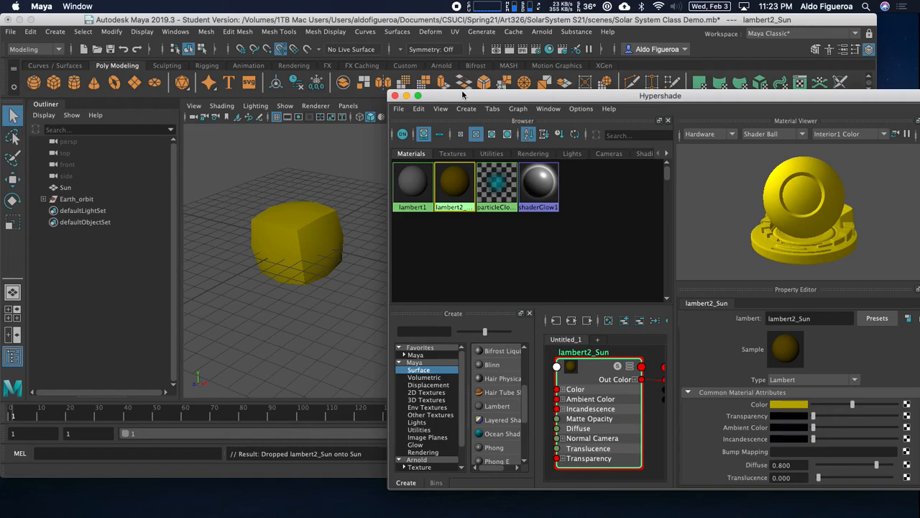
Compare the scene objects in wireframe and shaded display with nothing selected, finishing in shaded display.
left_click_drag(476, 96, 582, 169)
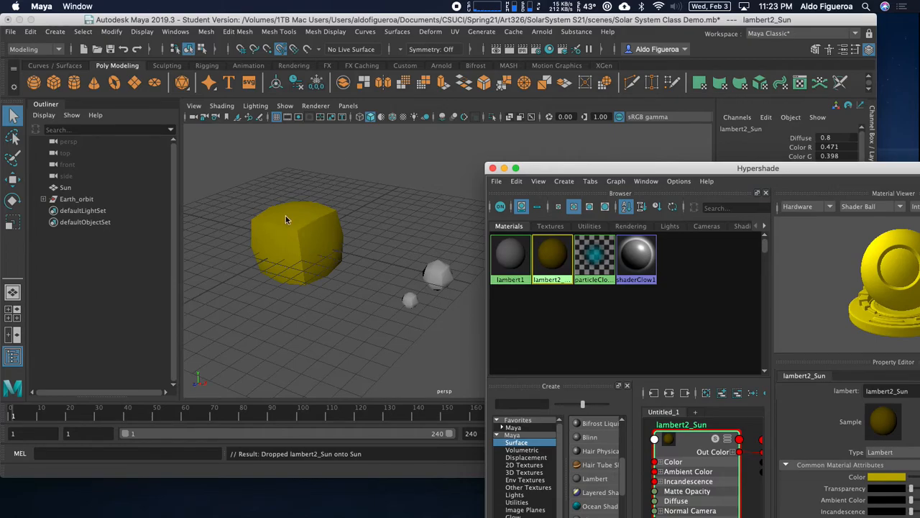
left_click(329, 186)
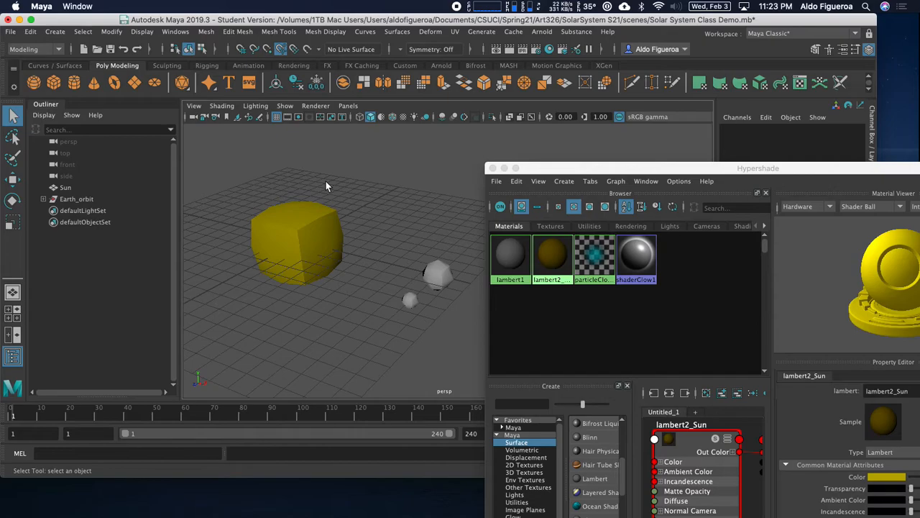
key("4")
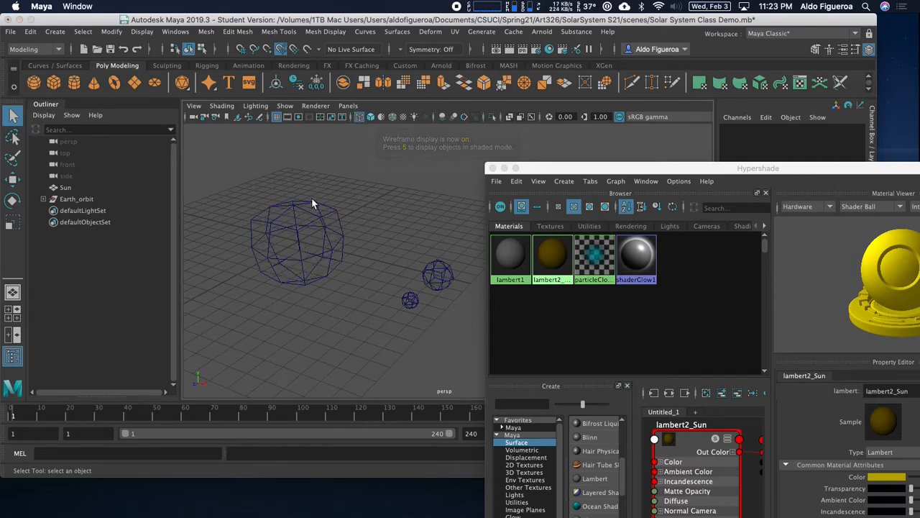
key("5")
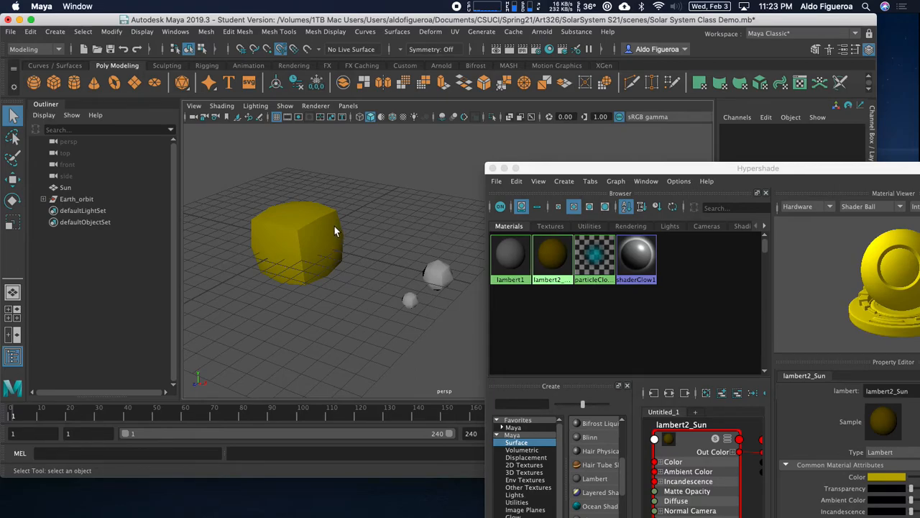
key("4")
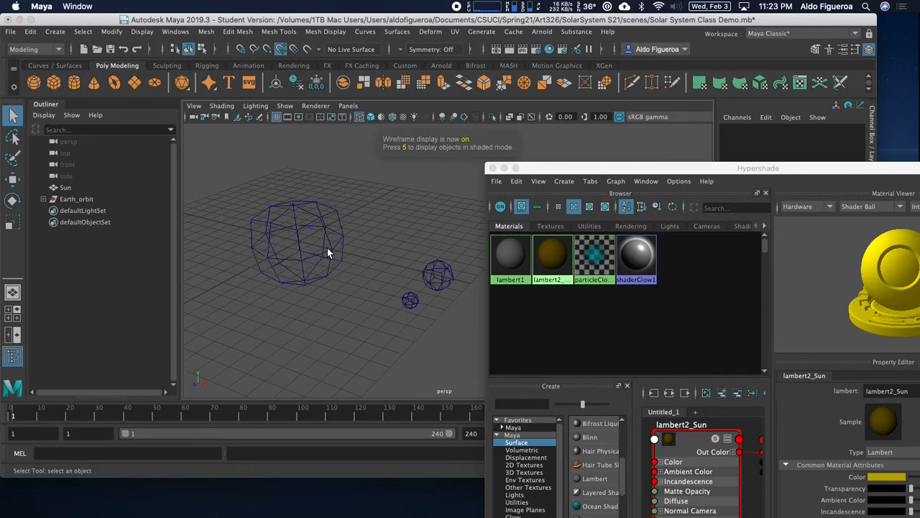
key("5")
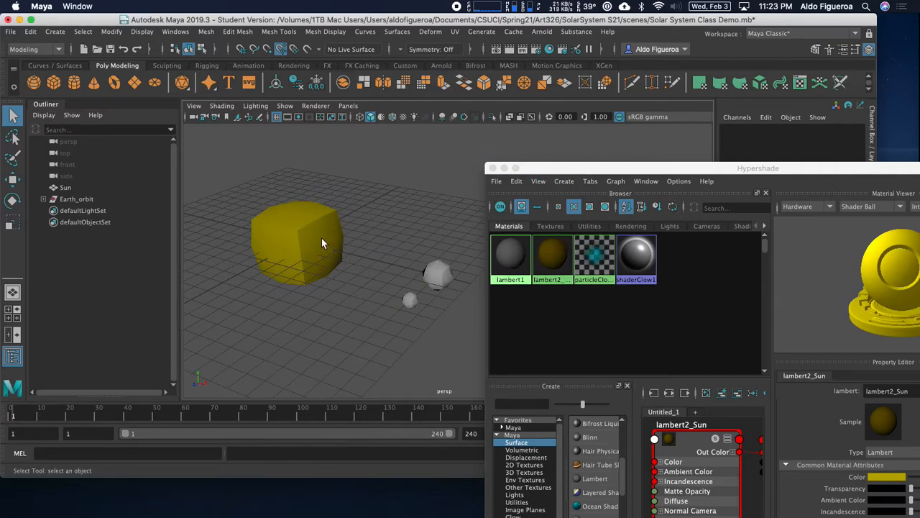
Expand the Earth_orbit hierarchy down to the Moon and check how selecting the Moon differs from selecting its parent, the Earth.
left_click_drag(545, 168, 534, 105)
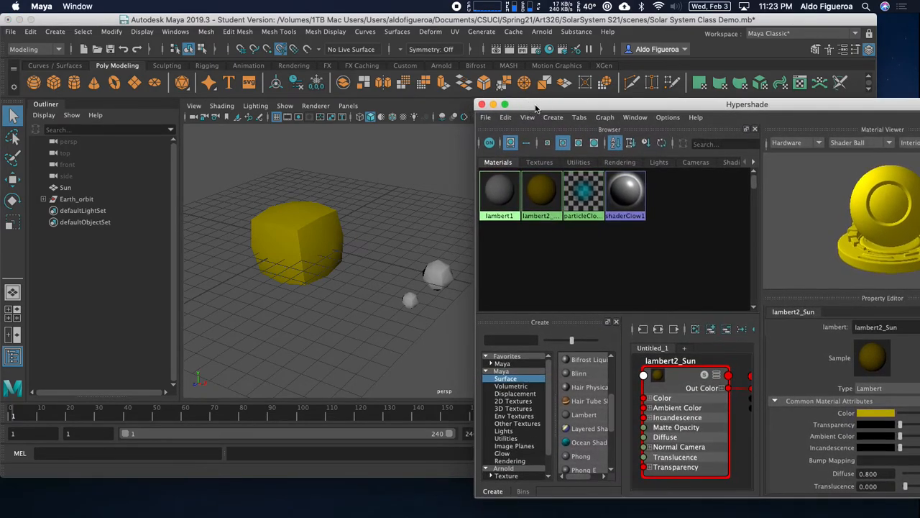
left_click_drag(408, 276, 361, 275, "alt")
left_click(361, 275)
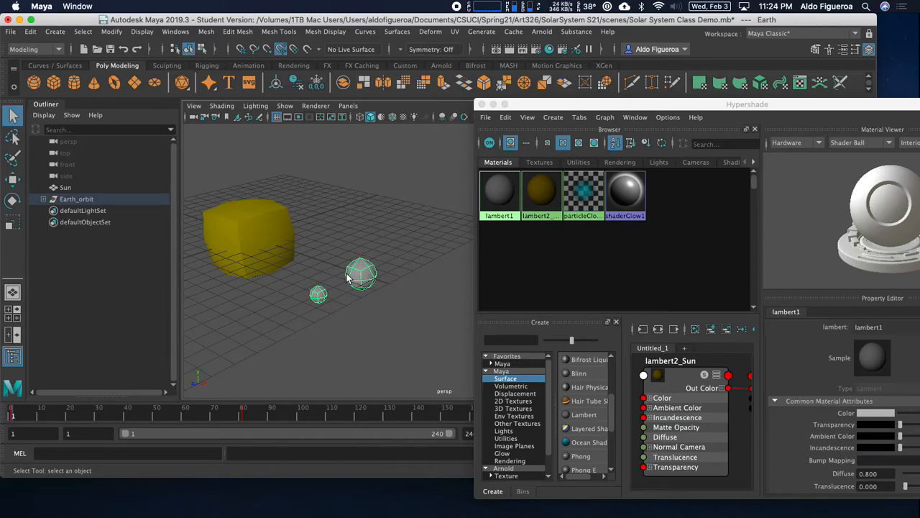
left_click(43, 199)
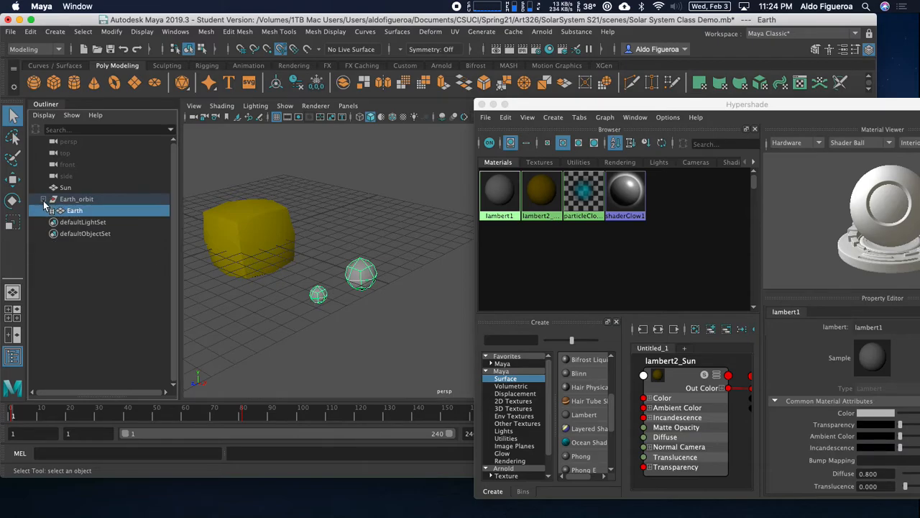
left_click(52, 210)
left_click(57, 223)
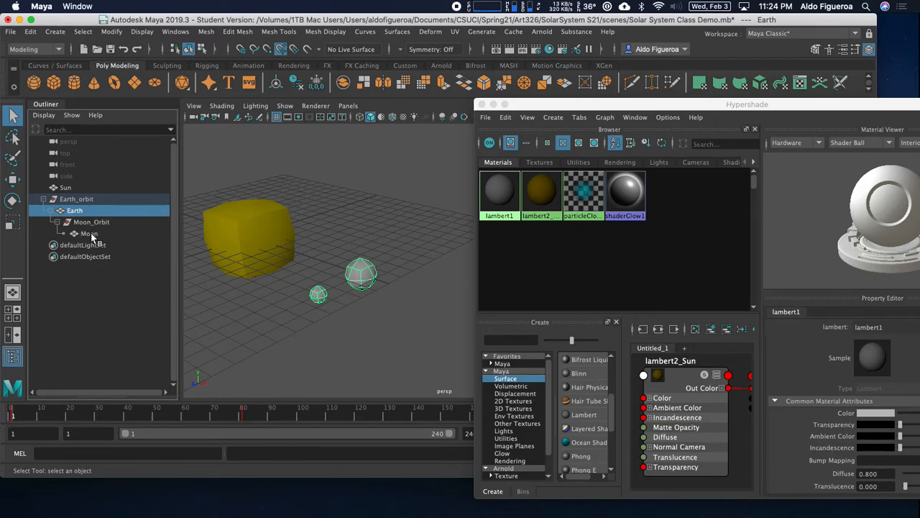
left_click(333, 317)
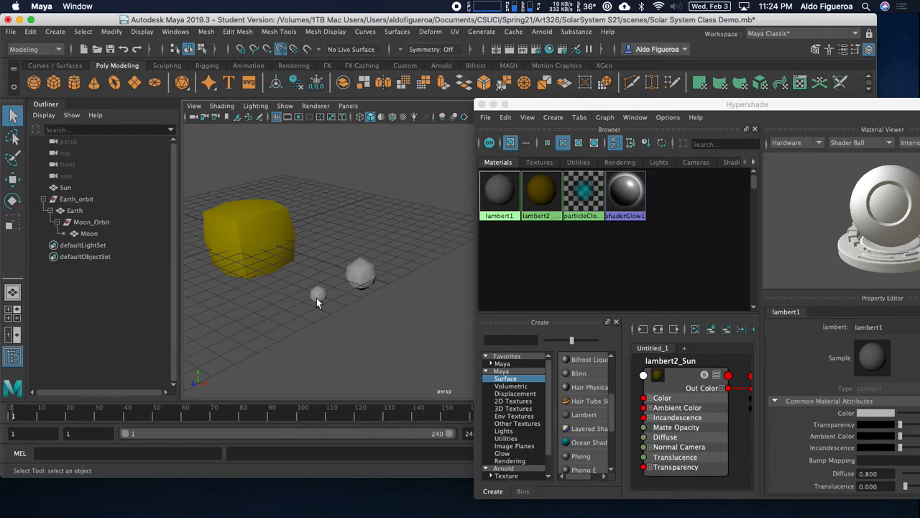
left_click(316, 296)
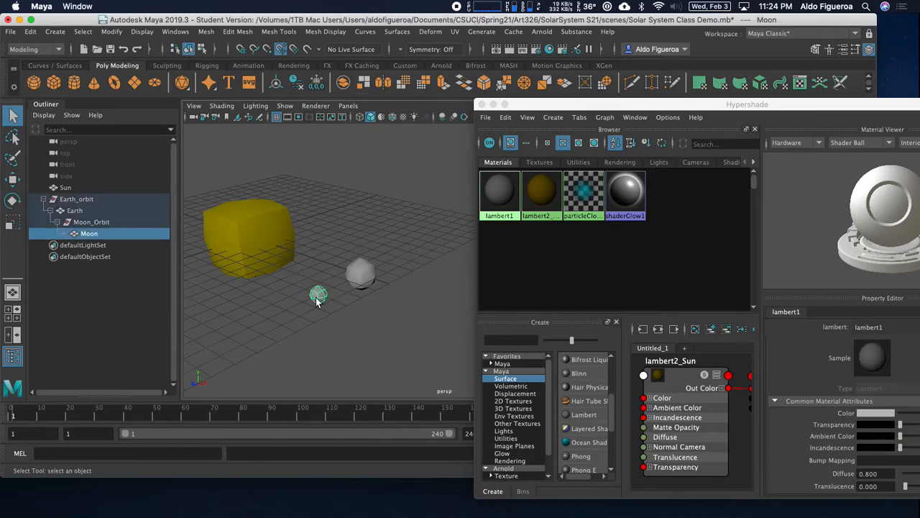
left_click(352, 275)
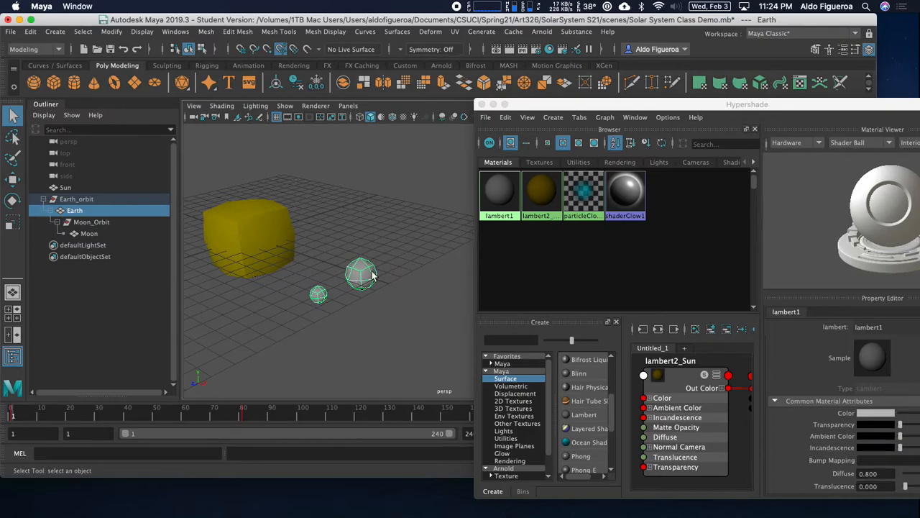
Create another Lambert material in the Hypershade and set its color to a medium blue.
left_click_drag(561, 104, 402, 65)
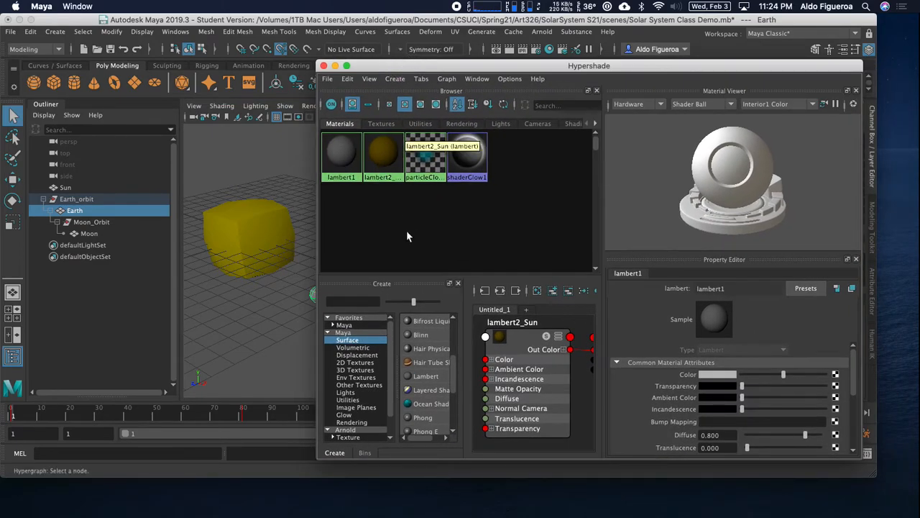
left_click(426, 375)
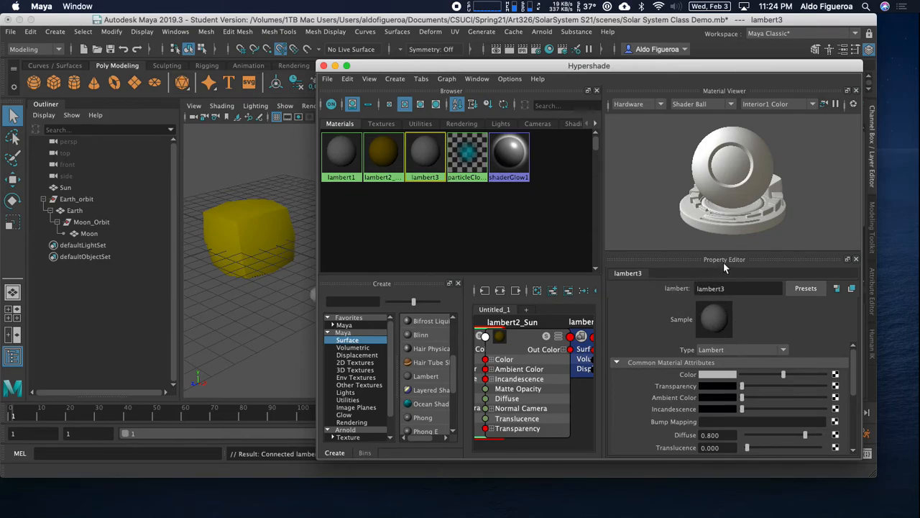
left_click(719, 375)
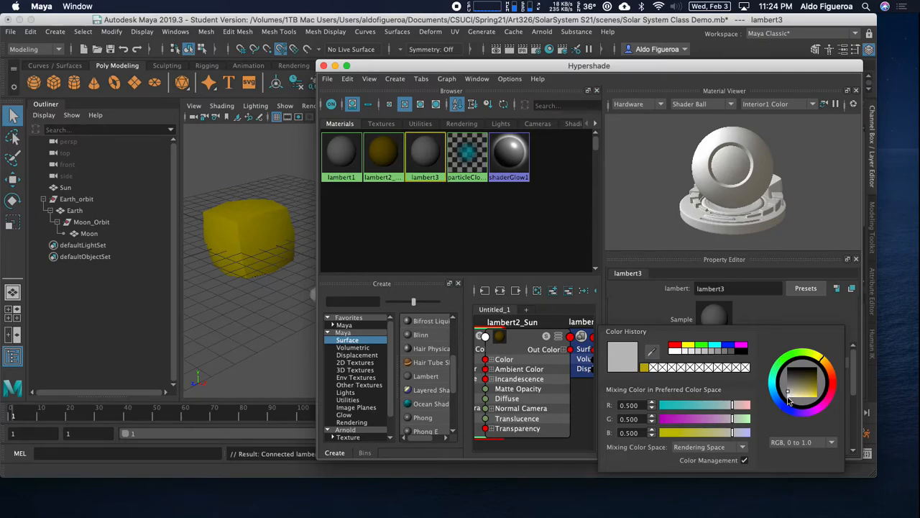
mouse_move(823, 361)
left_mouse_down()
mouse_move(832, 377)
mouse_move(818, 408)
mouse_move(786, 416)
mouse_move(773, 408)
mouse_move(782, 411)
mouse_move(797, 389)
mouse_move(813, 391)
left_mouse_up()
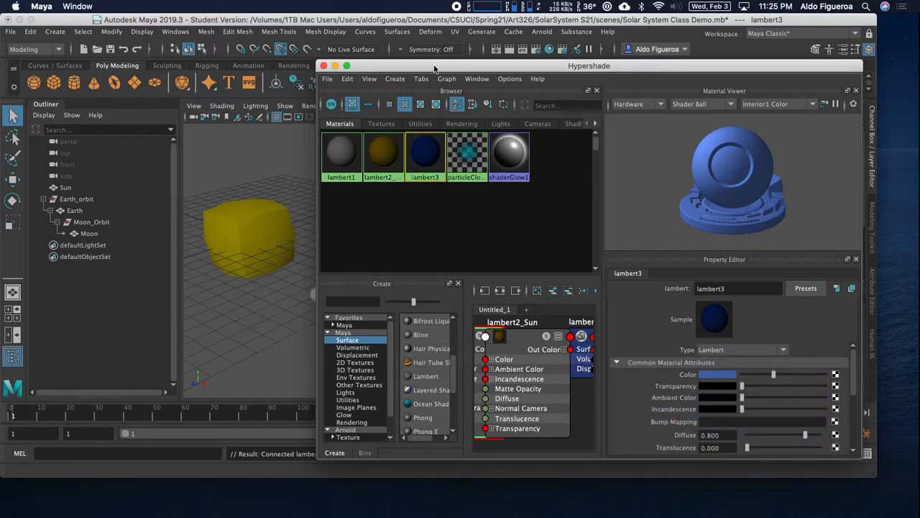
Select the blue Lambert material and rename it lambert3_earth.
left_click_drag(424, 66, 526, 73)
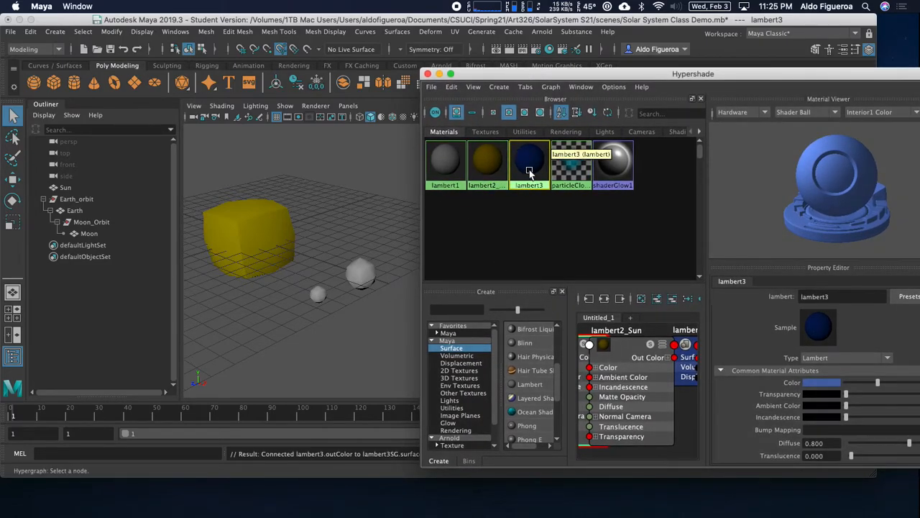
left_click(364, 280)
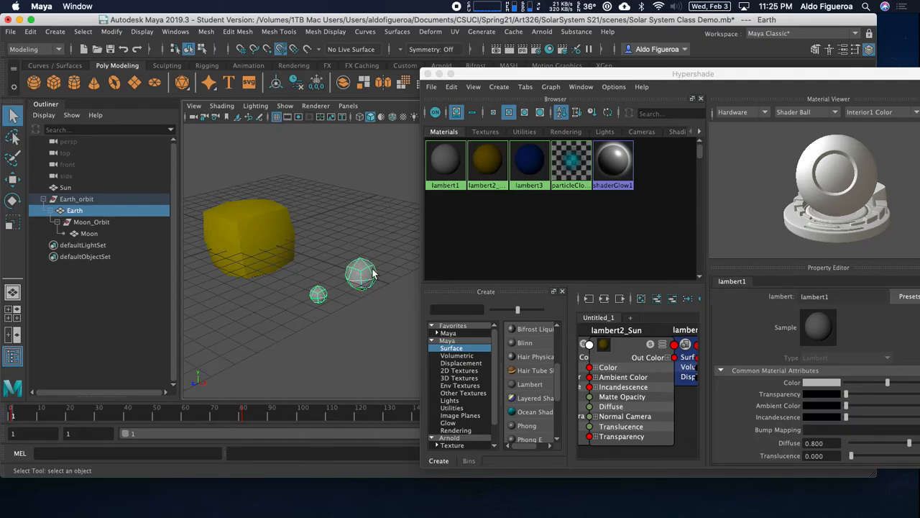
left_click(530, 168)
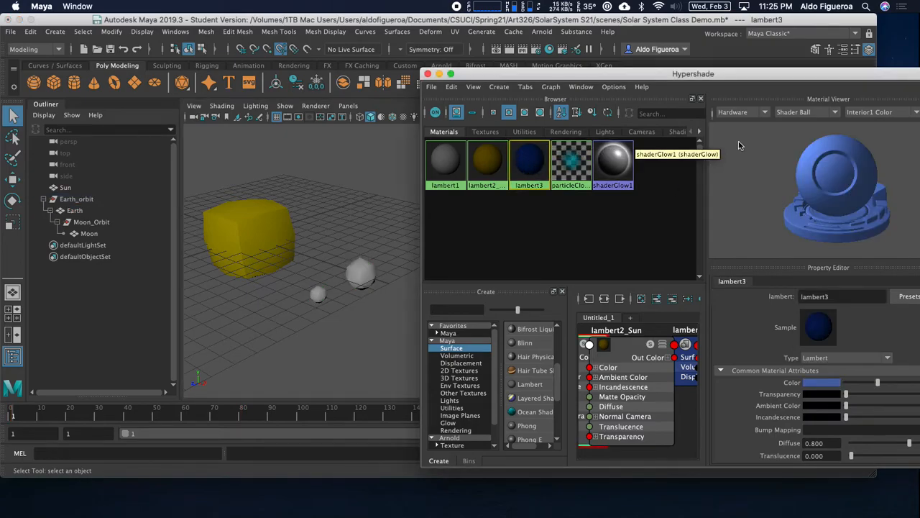
left_click(848, 298)
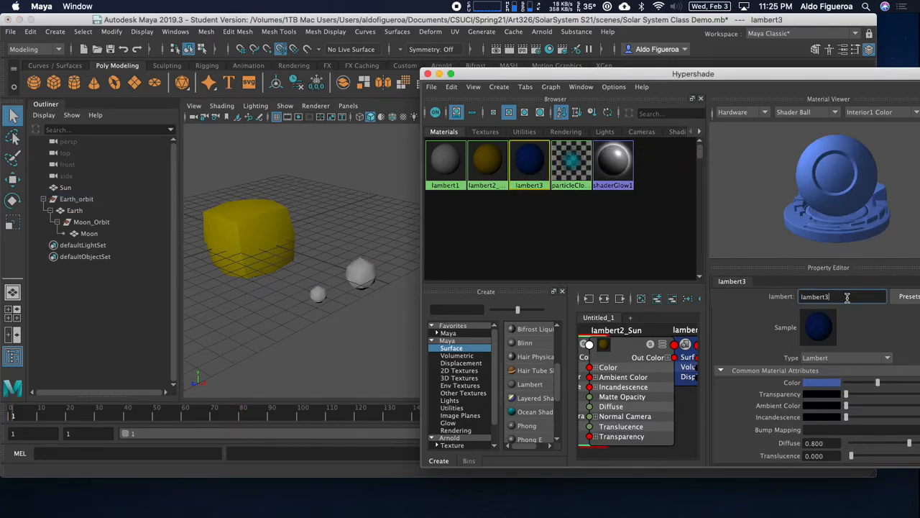
type("_earth")
key("Return")
Assign the lambert3_earth material to the selected Earth object, check Earth's material in the Property Editor, and clear the selection.
left_click(373, 277)
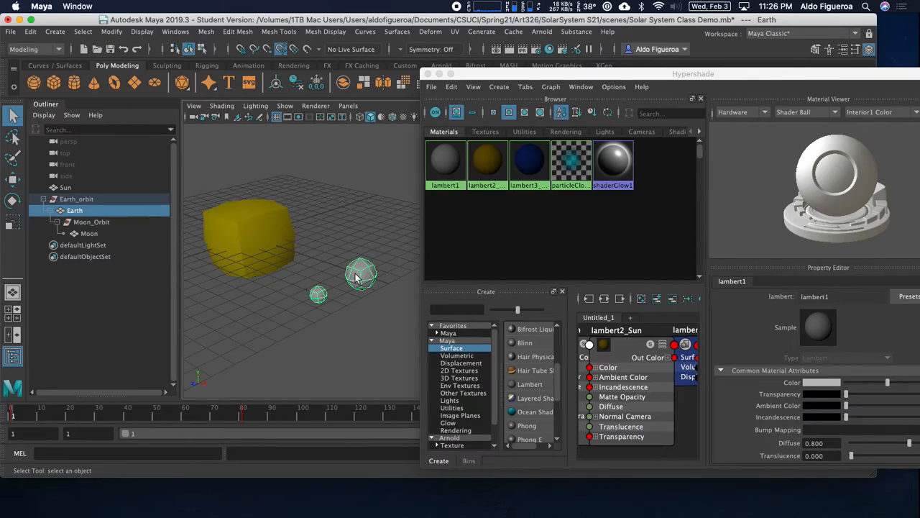
right_click(530, 167)
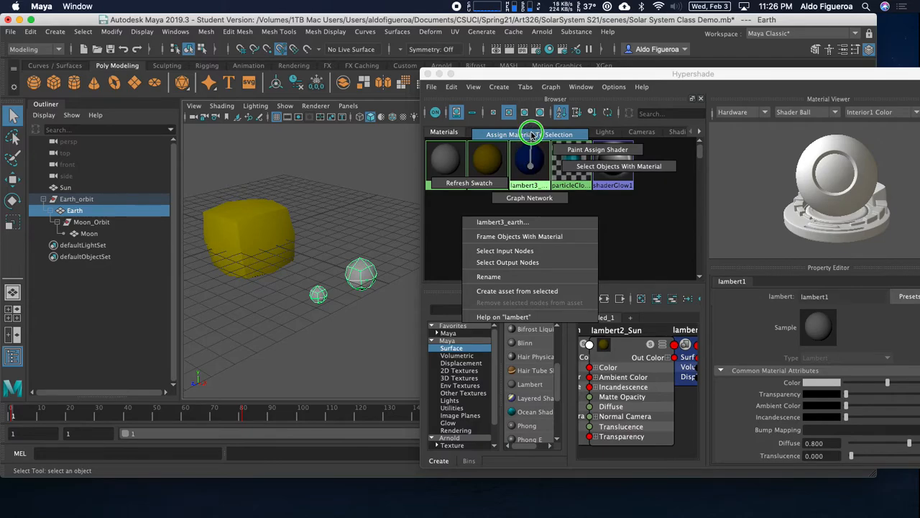
right_click_drag(532, 135, 533, 133)
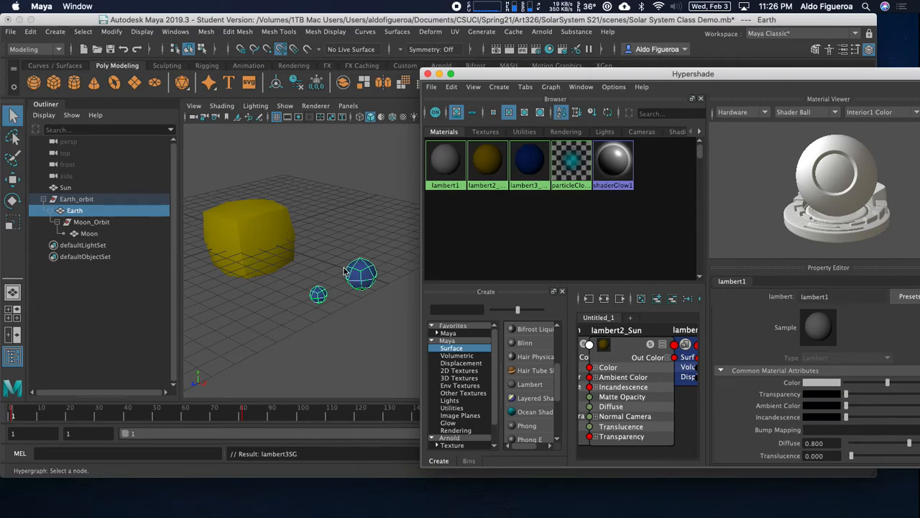
left_click_drag(495, 74, 468, 64)
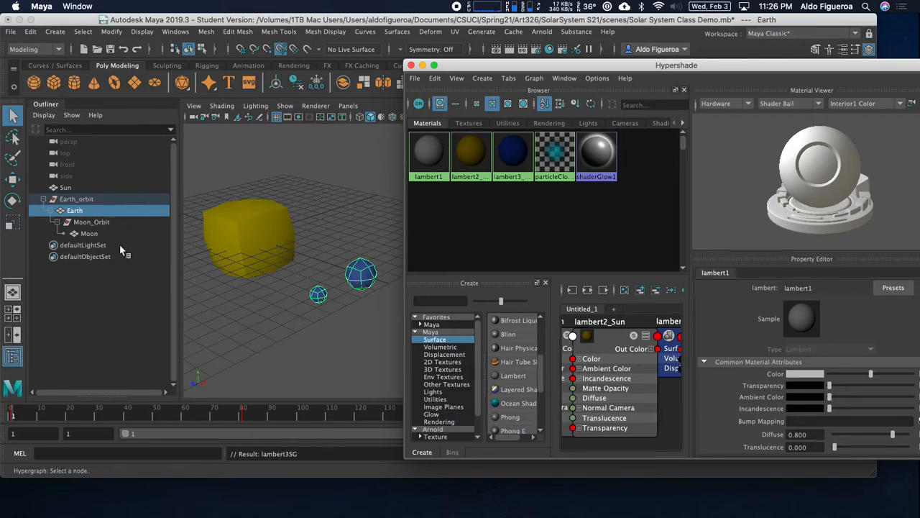
left_click(69, 211)
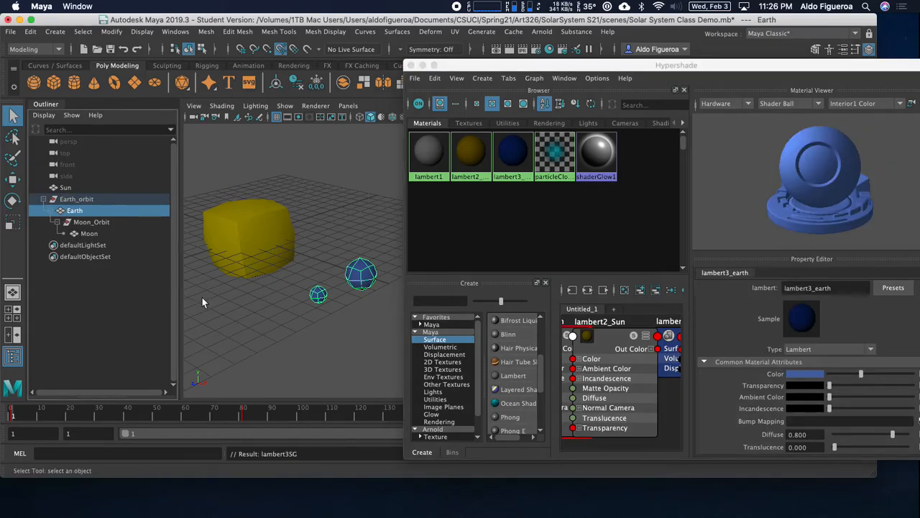
left_click(316, 334)
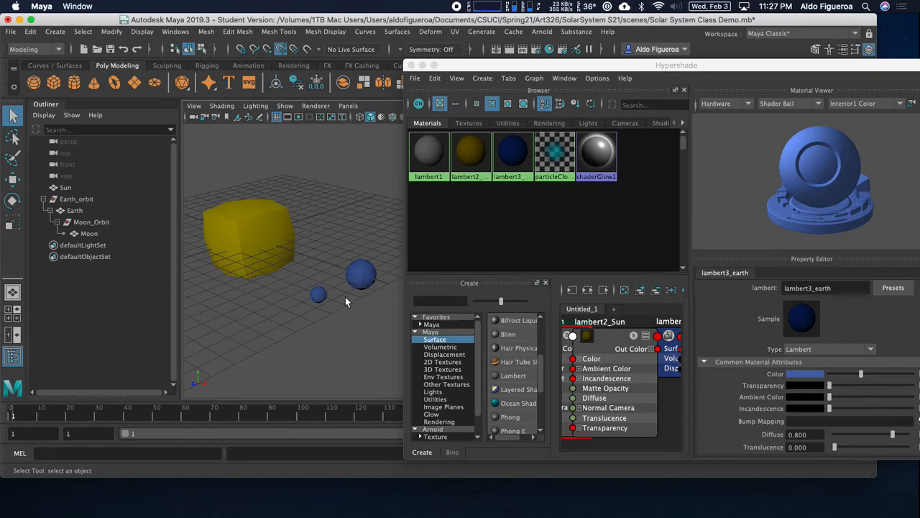
Select the Moon in the viewport and assign a new Lambert material to it.
left_click_drag(471, 66, 545, 68)
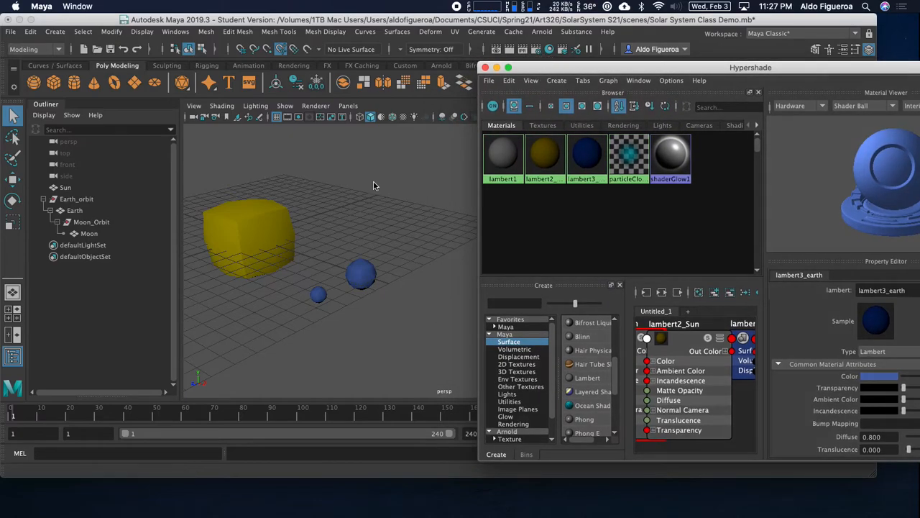
left_click_drag(396, 246, 409, 190, "alt")
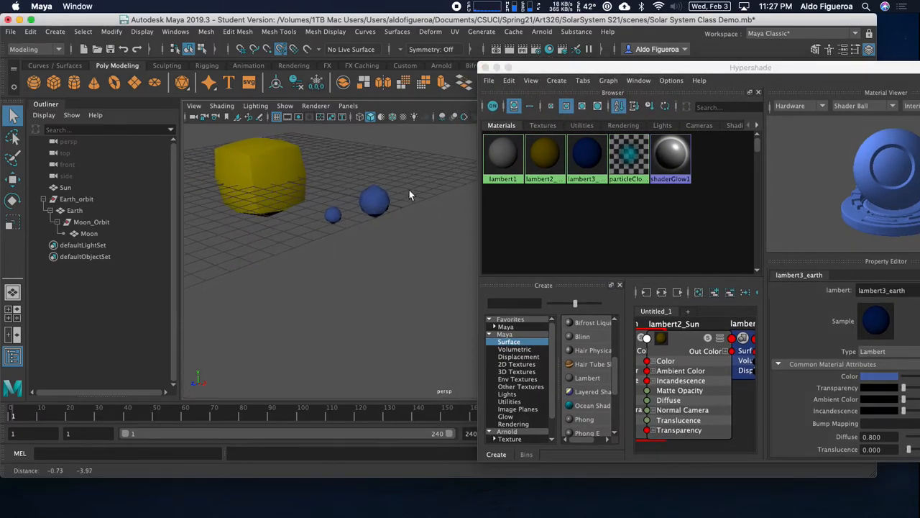
left_click(332, 213)
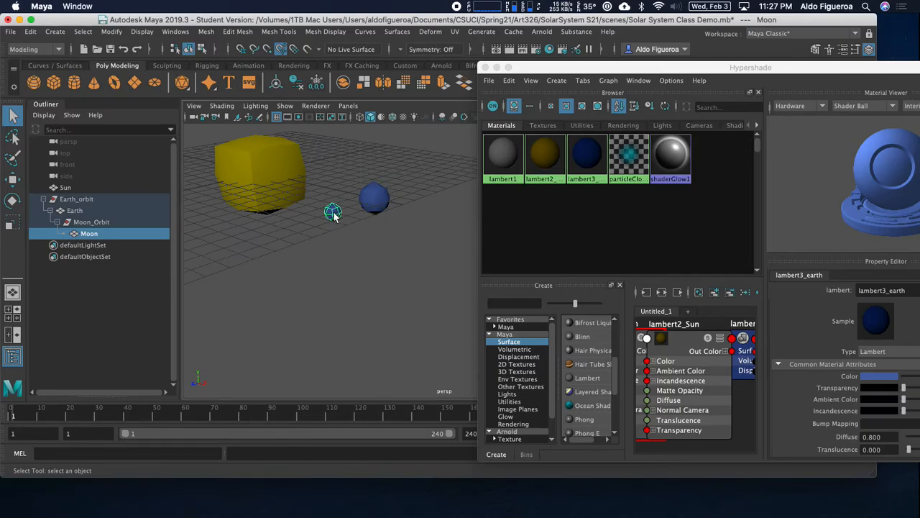
right_click(333, 213)
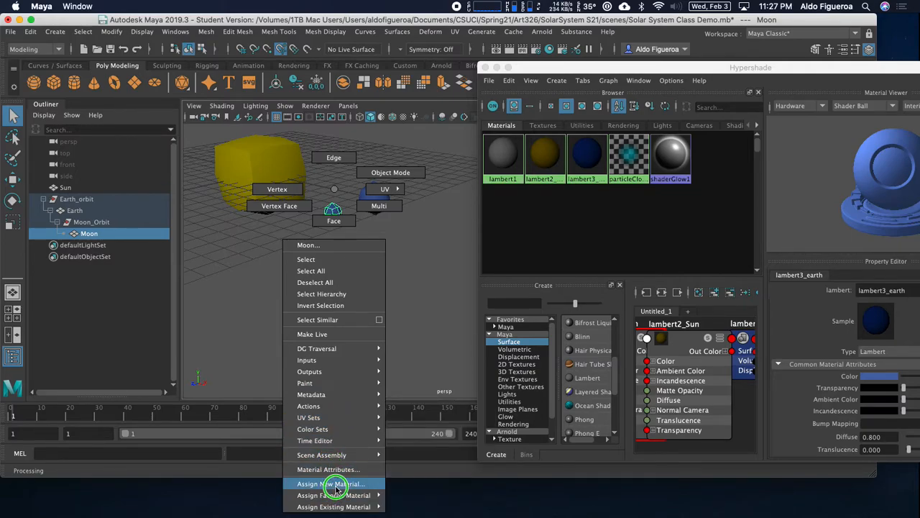
mouse_move(339, 497)
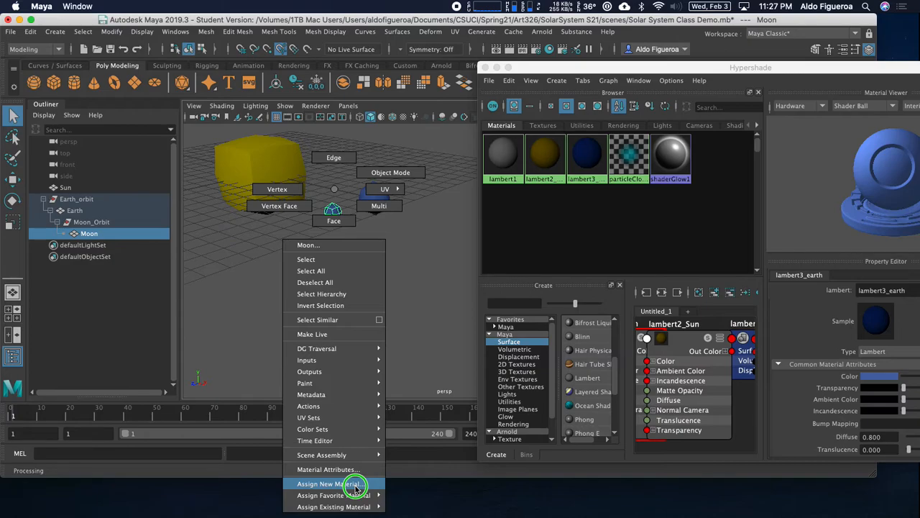
right_click_drag(355, 486, 355, 486)
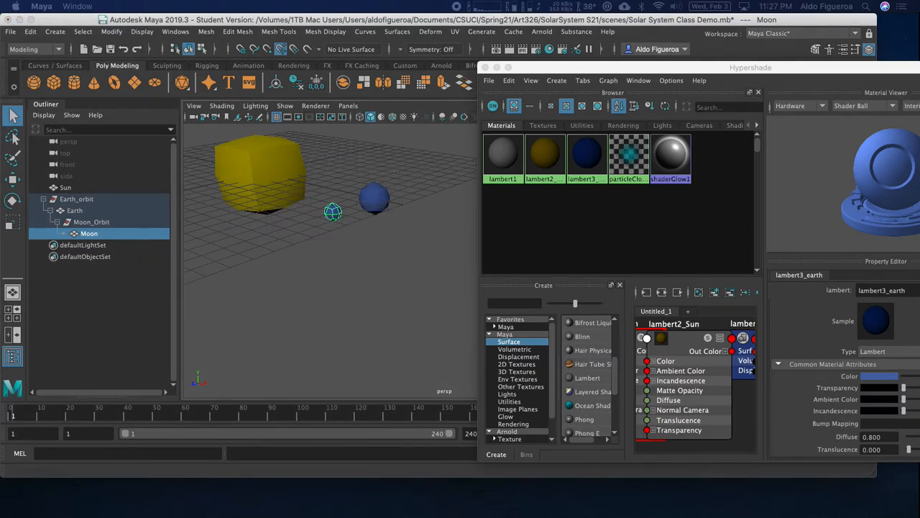
left_click_drag(569, 278, 375, 72)
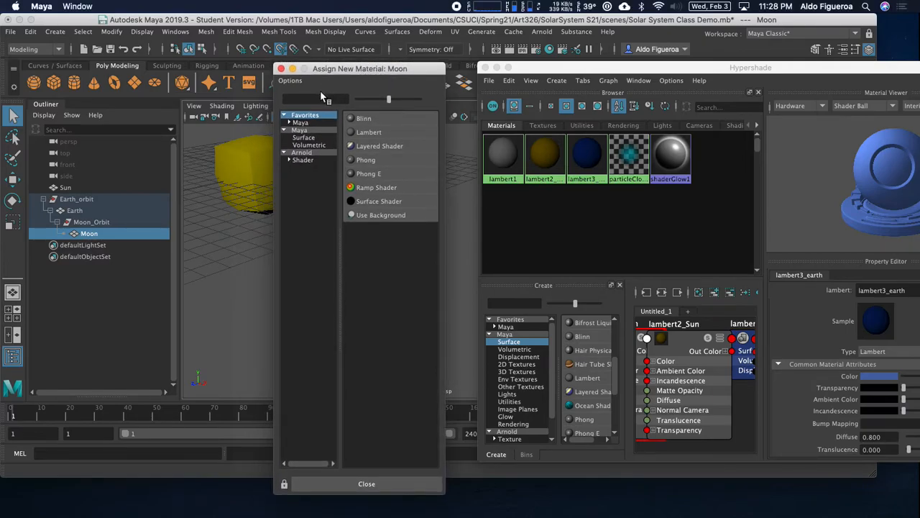
left_click(375, 135)
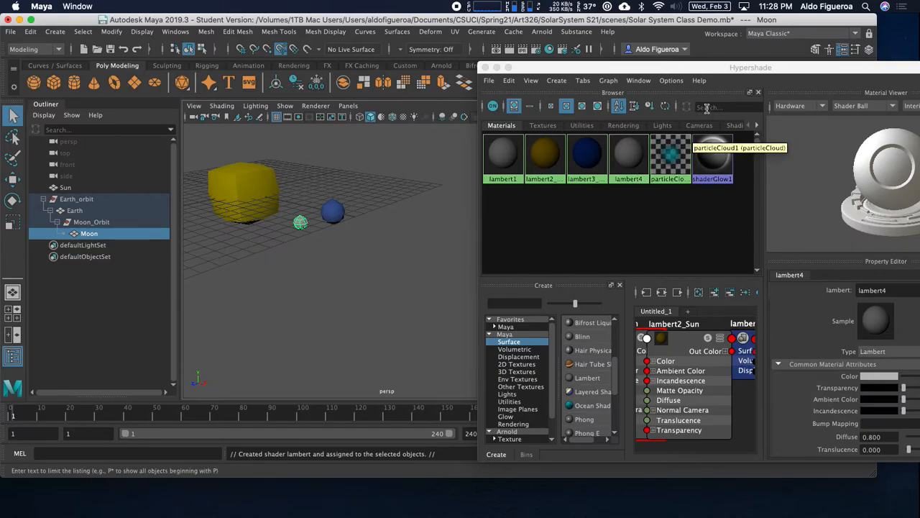
Select the Moon's new lambert4 material in the Hypershade and rename it lambert4_moon.
left_click_drag(708, 68, 549, 77)
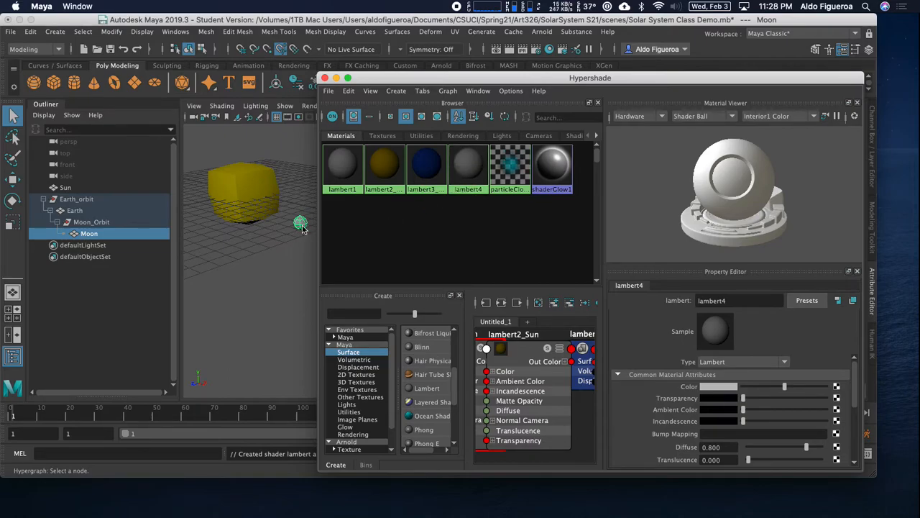
right_click(468, 167)
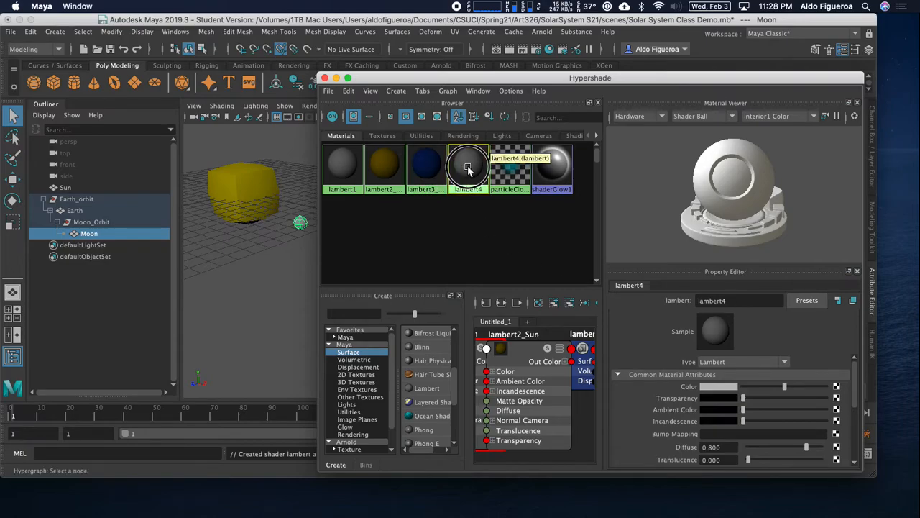
left_click(468, 168)
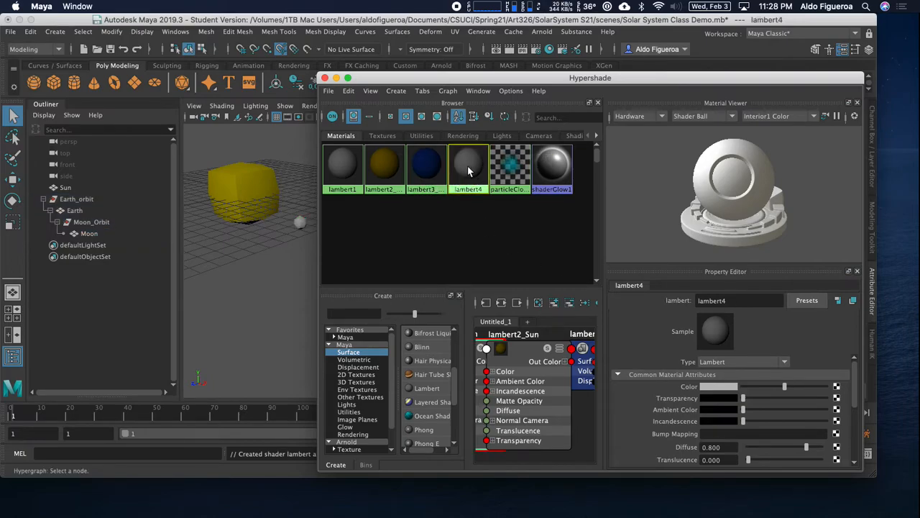
left_click(748, 302)
type("_moon")
key("Return")
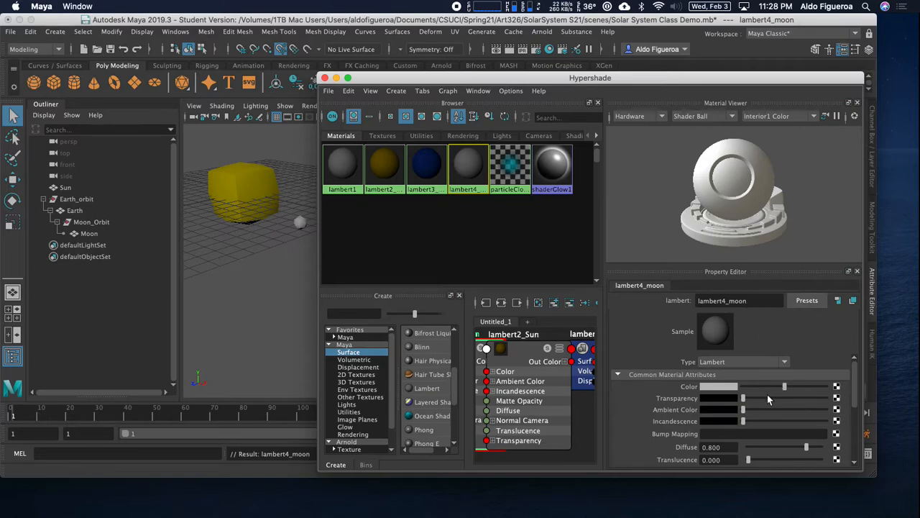
Set the lambert4_moon material's color to a pale khaki yellow, RGB 0.471, 0.444, 0.277, and uncover the scene view to check it.
left_click(728, 388)
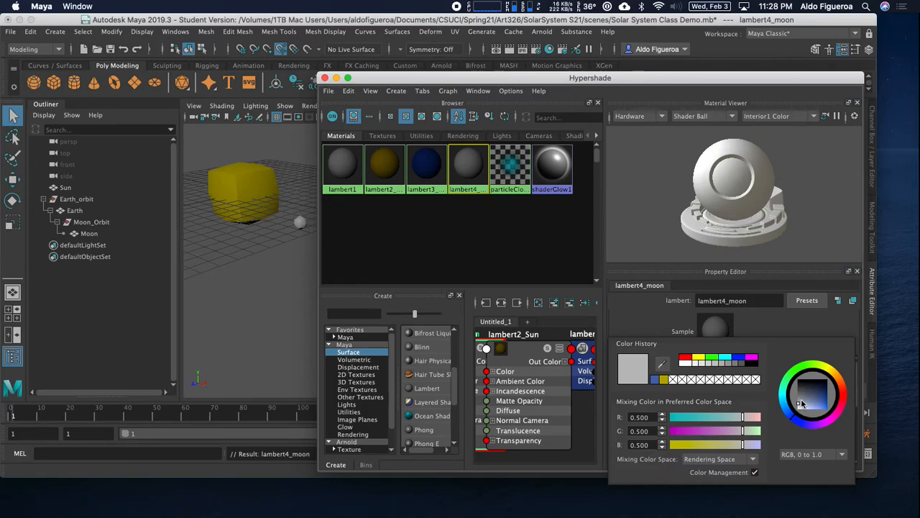
left_click(830, 372)
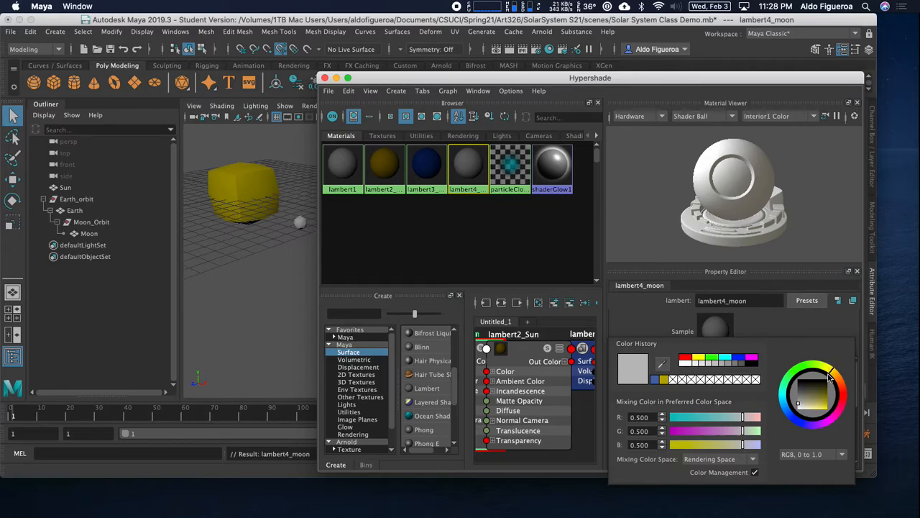
left_click(803, 405)
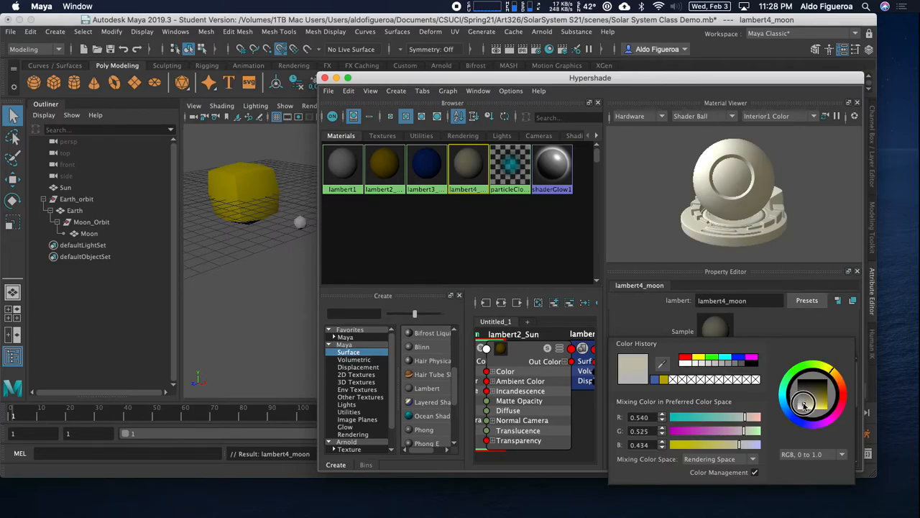
left_click_drag(807, 405, 809, 406)
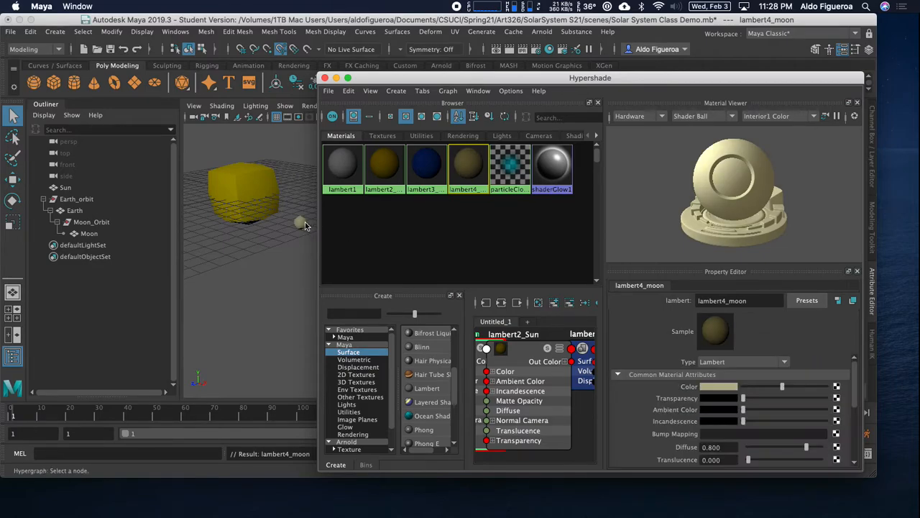
left_click_drag(437, 77, 544, 75)
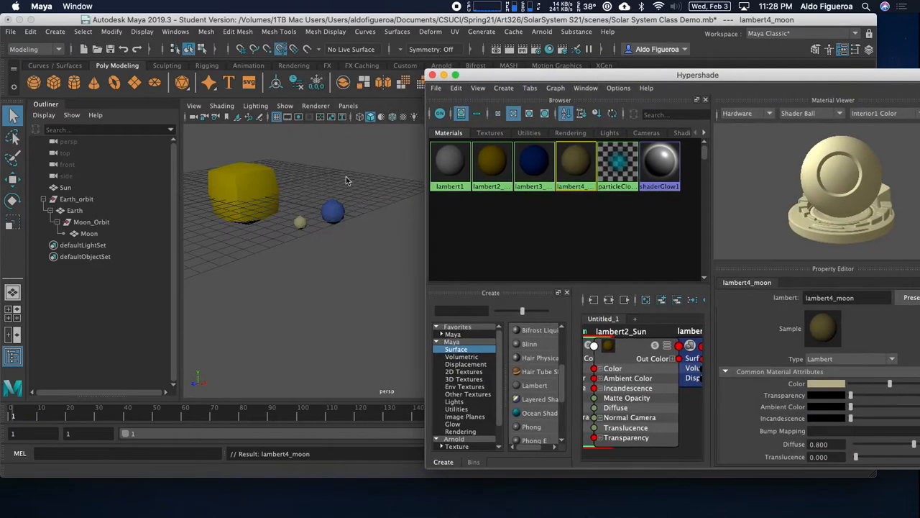
Change the lambert4_moon color to the red preset and desaturate it to a pale pinkish white.
left_click_drag(771, 76, 726, 65)
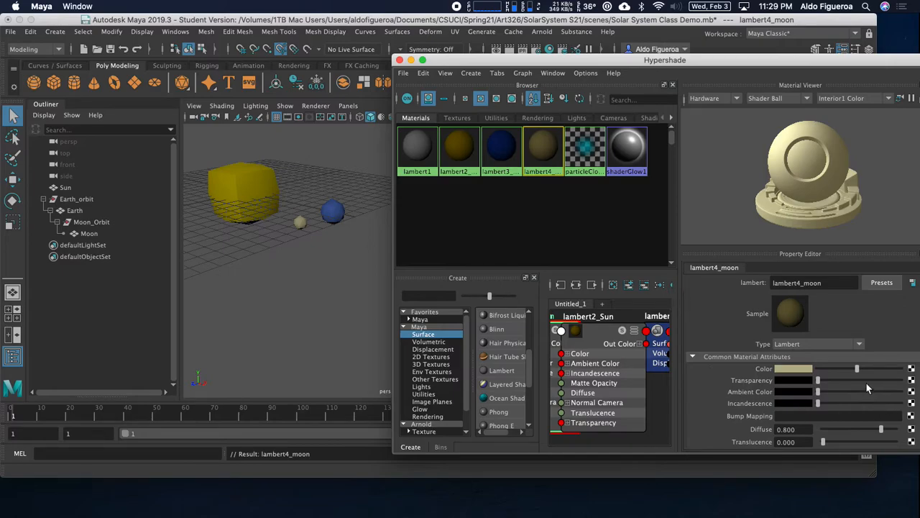
left_click(792, 369)
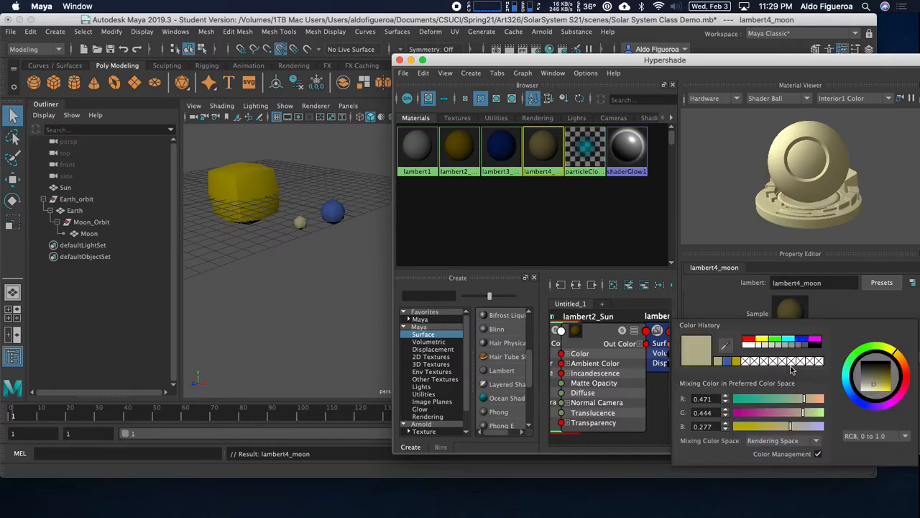
left_click(748, 340)
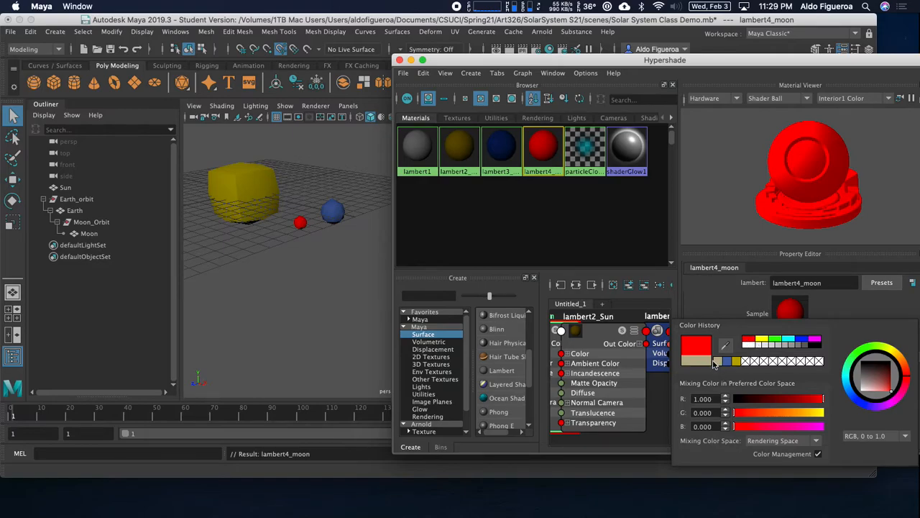
left_click_drag(881, 390, 869, 388)
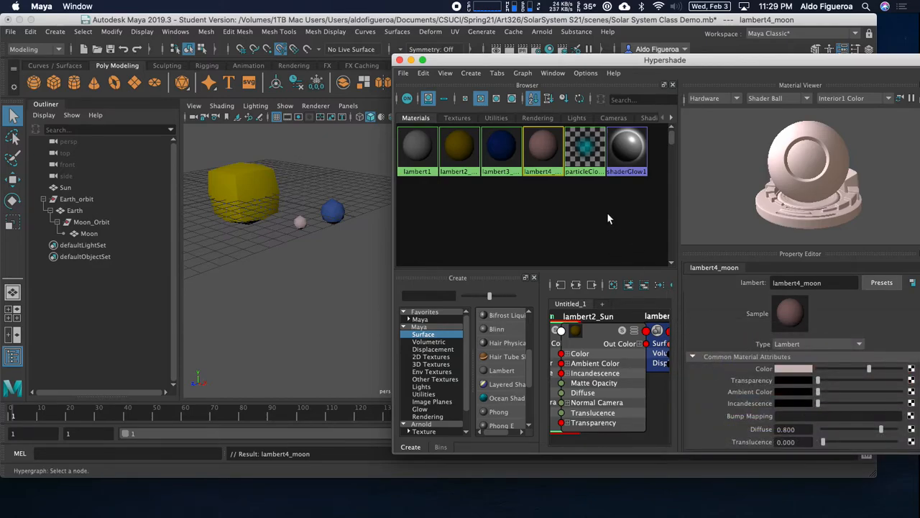
Close the Hypershade and save the Solar System Class Demo scene.
left_click_drag(688, 63, 650, 63)
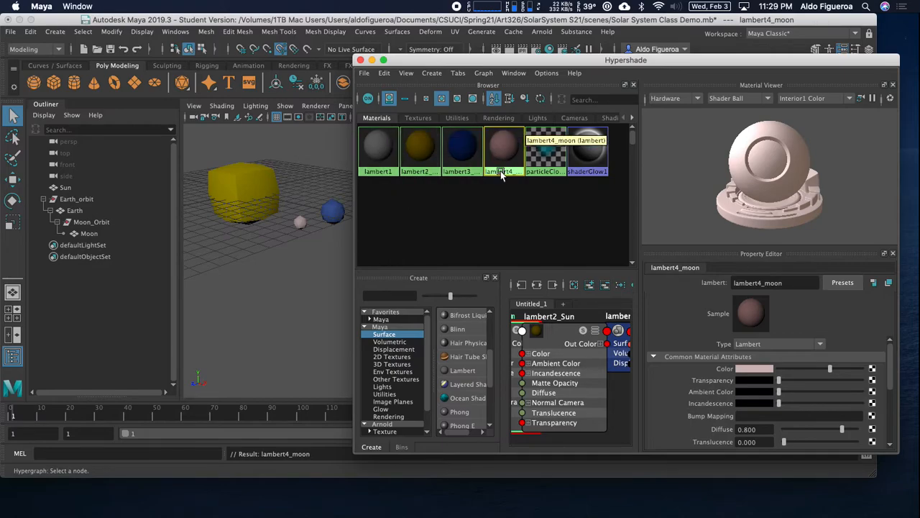
left_click(360, 60)
left_click_drag(394, 299, 483, 308, "alt")
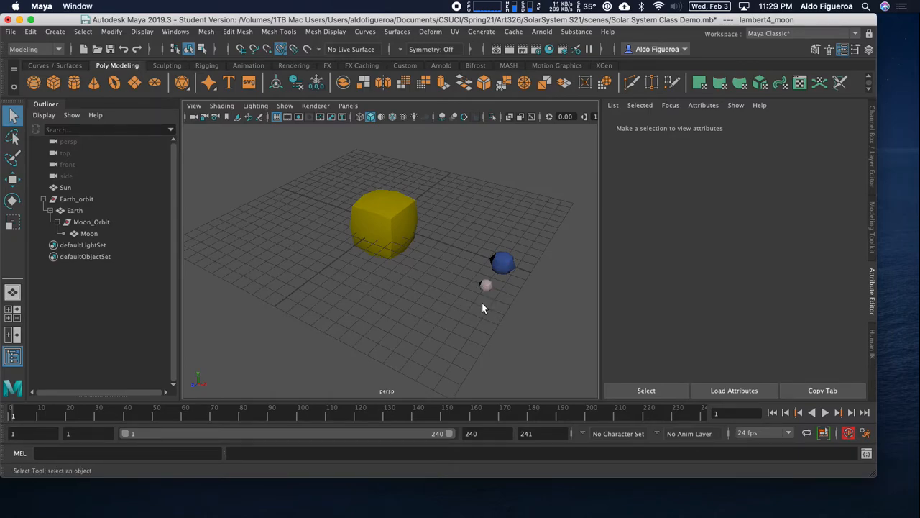
key("super+s")
Play the orbit animation to review the colored Sun, Earth and Moon, and stop the playback.
left_click(434, 284)
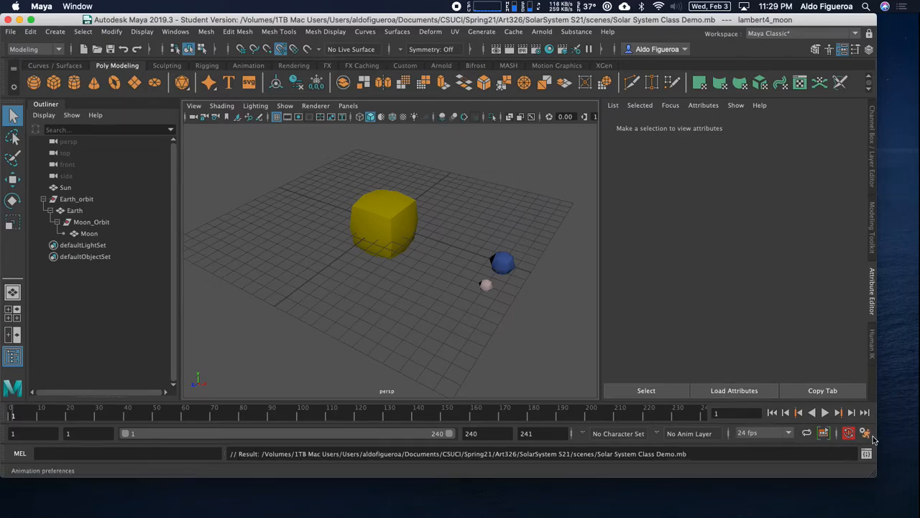
left_click(825, 413)
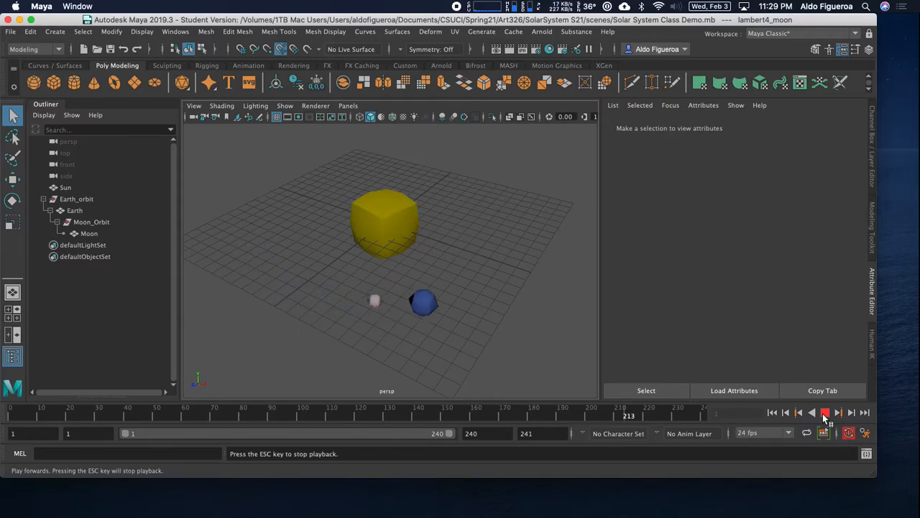
left_click(825, 415)
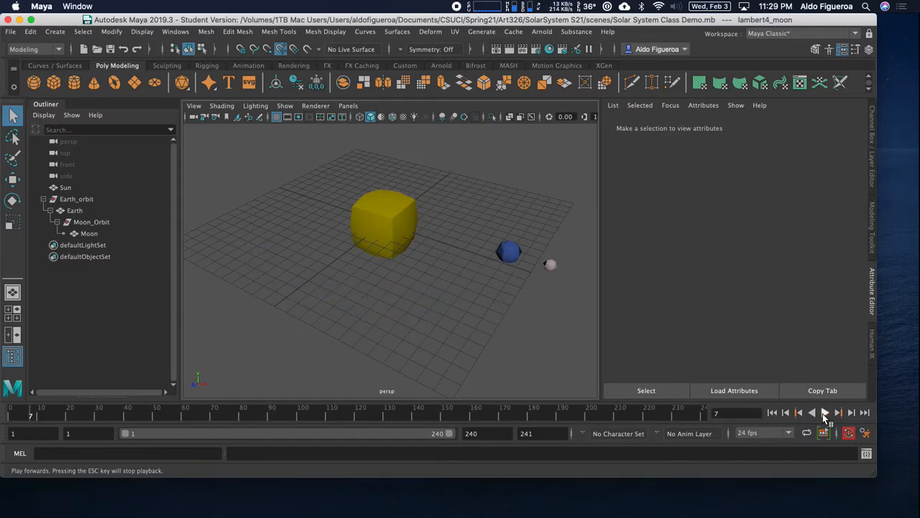